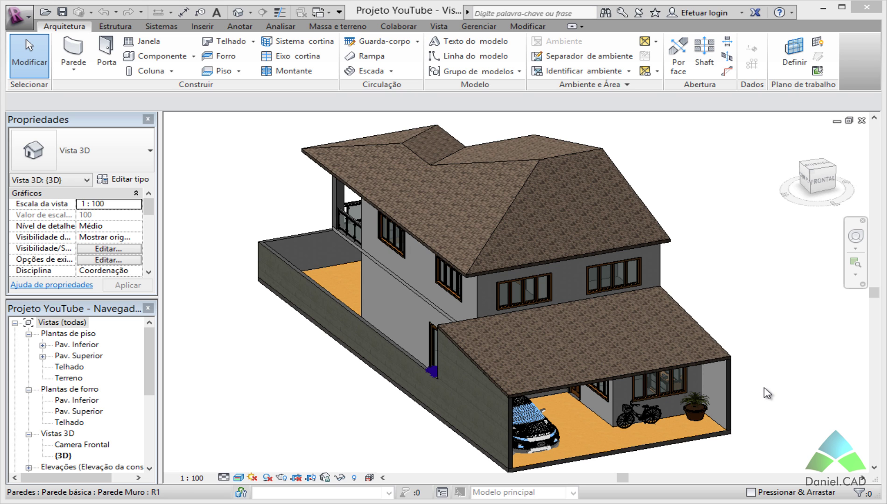
Step: Orbit the 3D house to reveal the garage side, then select the Pav. Inferior plan
{"action": "middle_click_drag", "start_coordinate": [767, 394], "coordinate": [317, 416], "text": "shift"}
{"action": "left_click", "coordinate": [84, 347]}
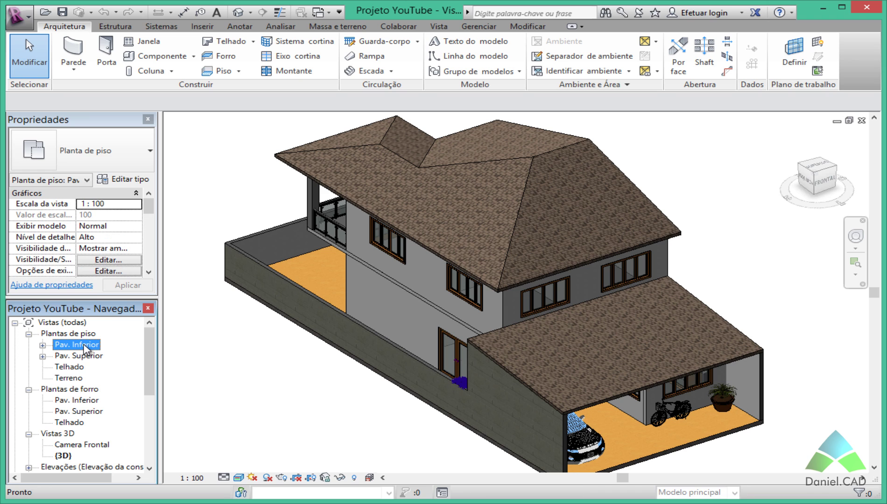
Step: Open the Pav. Inferior floor plan and zoom and pan to frame the whole ground floor
{"action": "double_click", "coordinate": [84, 346]}
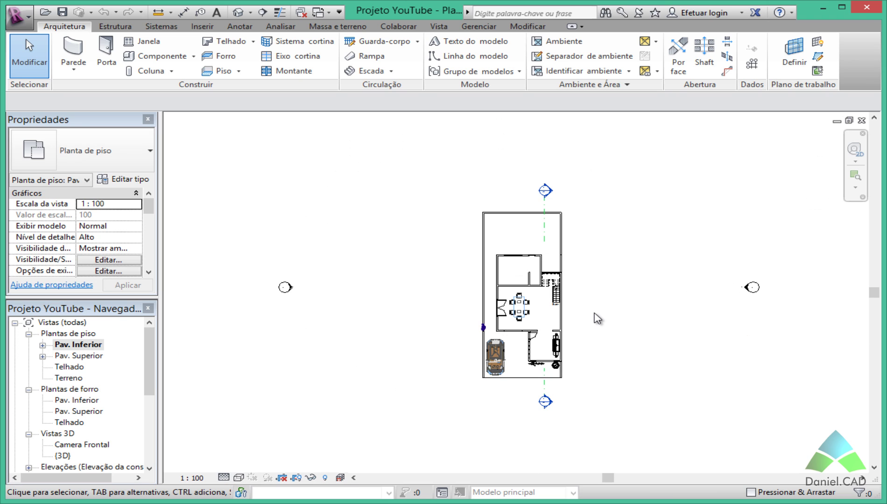
{"action": "scroll", "coordinate": [598, 319], "scroll_direction": "up", "scroll_amount": 1}
{"action": "scroll", "coordinate": [598, 319], "scroll_direction": "up", "scroll_amount": 1}
{"action": "scroll", "coordinate": [598, 319], "scroll_direction": "up", "scroll_amount": 1}
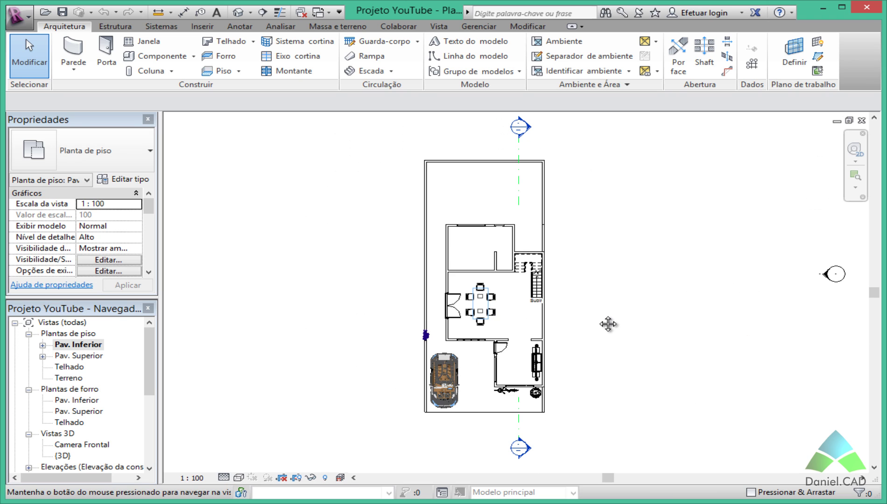
{"action": "middle_click_drag", "start_coordinate": [608, 324], "coordinate": [617, 326]}
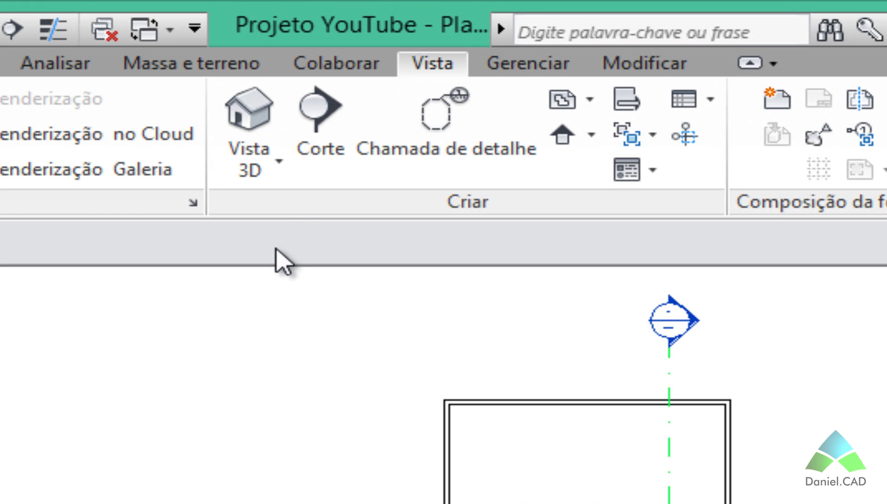
Step: Browse the 3D view types (Vista 3D padrão, Câmera, Percurso virtual) from the 3D view dropdown
{"action": "left_click", "coordinate": [282, 164]}
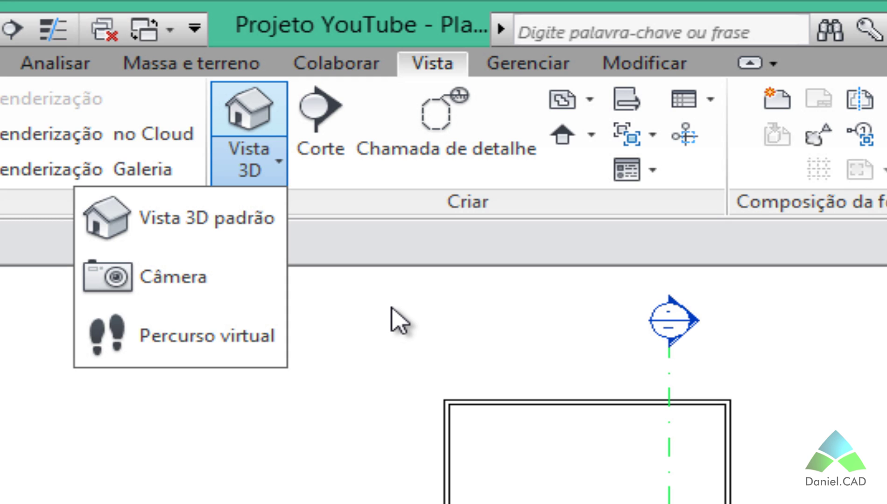
{"action": "left_click", "coordinate": [391, 309]}
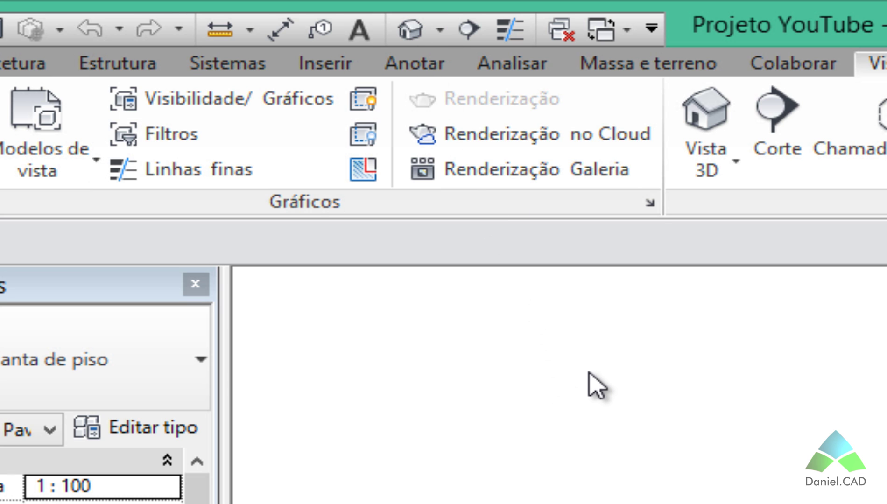
{"action": "left_click", "coordinate": [442, 31]}
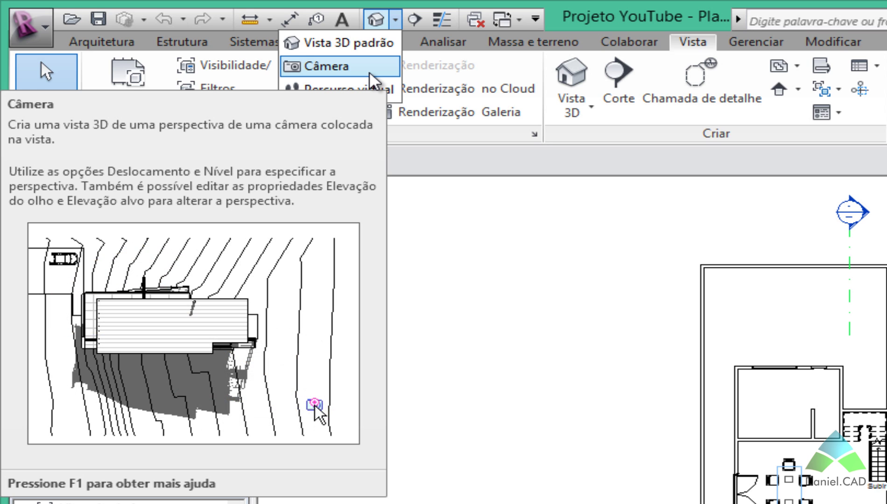
Step: Start a perspective camera with 1.7500 offset and list its base-level choices
{"action": "left_click", "coordinate": [372, 75]}
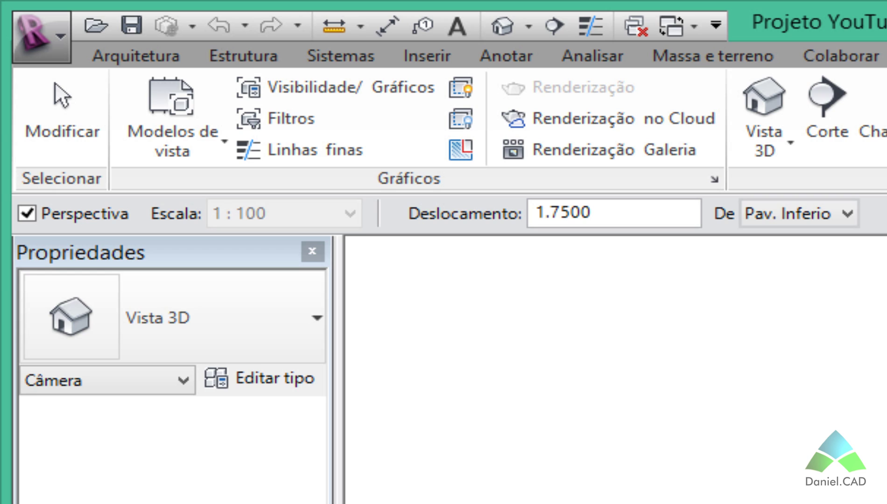
{"action": "left_click", "coordinate": [849, 222]}
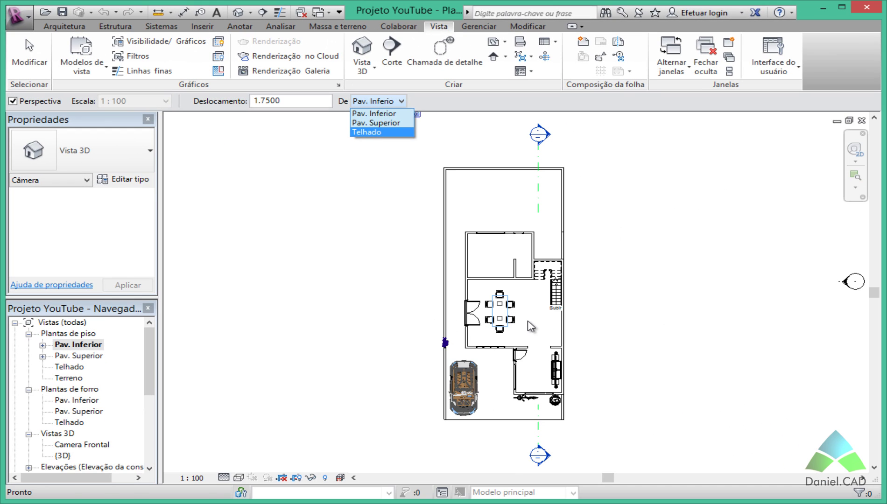
Step: Keep Pav. Inferior as base level and place the camera eye at the dining-room wall corner
{"action": "left_click", "coordinate": [530, 326]}
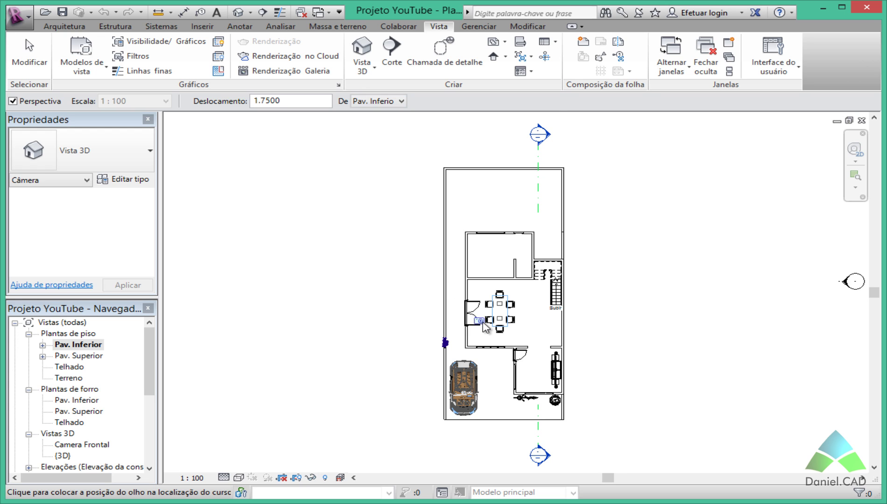
{"action": "scroll", "coordinate": [484, 326], "scroll_direction": "up", "scroll_amount": 2}
{"action": "scroll", "coordinate": [356, 218], "scroll_direction": "up", "scroll_amount": 2}
{"action": "scroll", "coordinate": [421, 335], "scroll_direction": "up", "scroll_amount": 2}
{"action": "scroll", "coordinate": [422, 336], "scroll_direction": "up", "scroll_amount": 1}
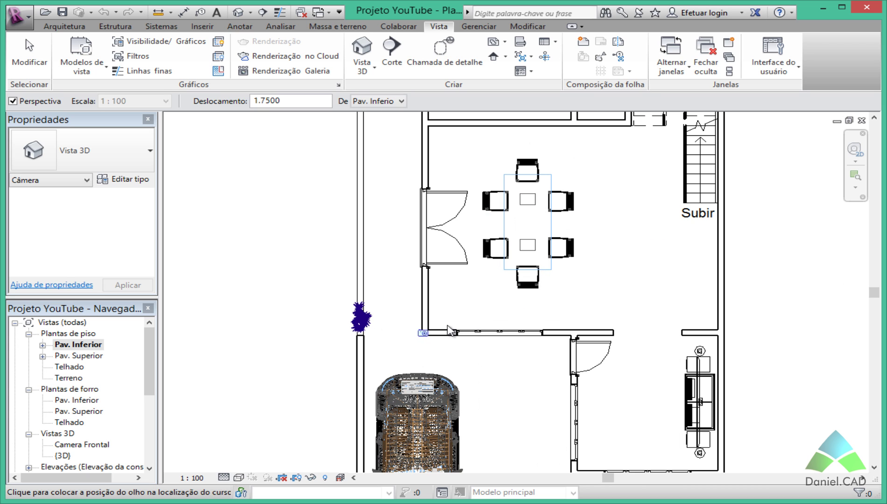
{"action": "middle_click_drag", "start_coordinate": [466, 284], "coordinate": [392, 339]}
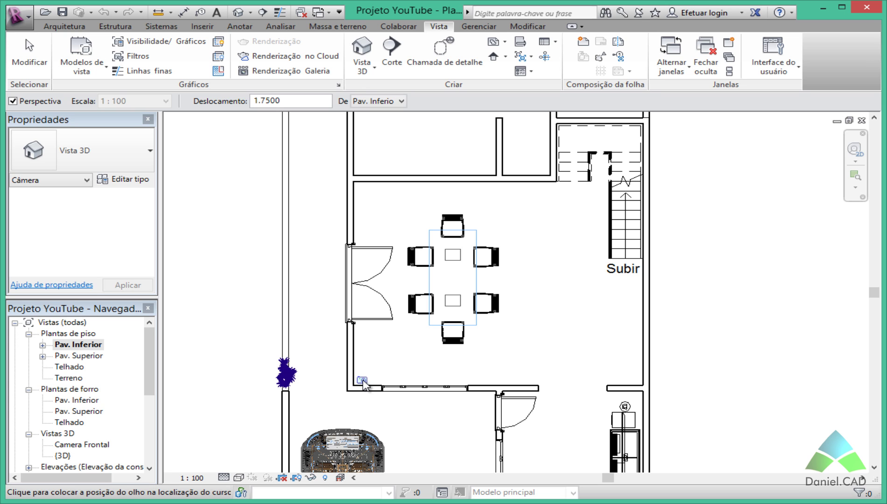
{"action": "left_click", "coordinate": [363, 382]}
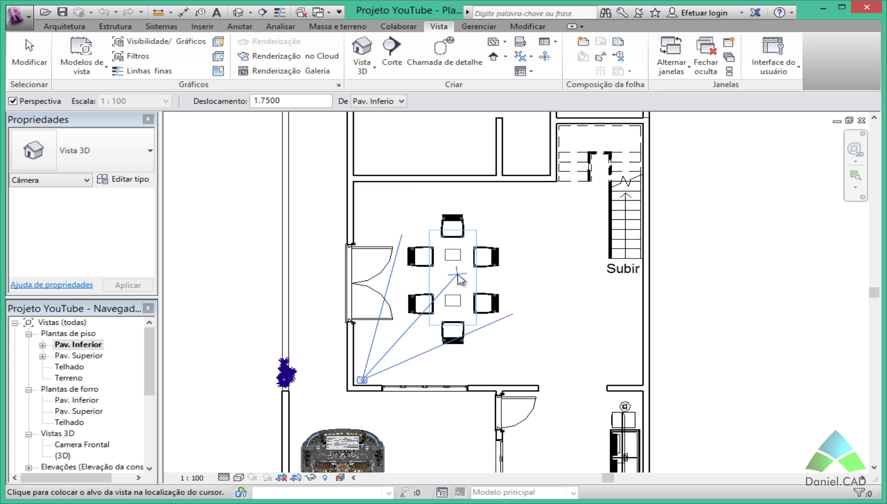
Step: Aim the camera toward the stairs, creating the perspective view Vista 3D 1
{"action": "scroll", "coordinate": [460, 279], "scroll_direction": "down", "scroll_amount": 2}
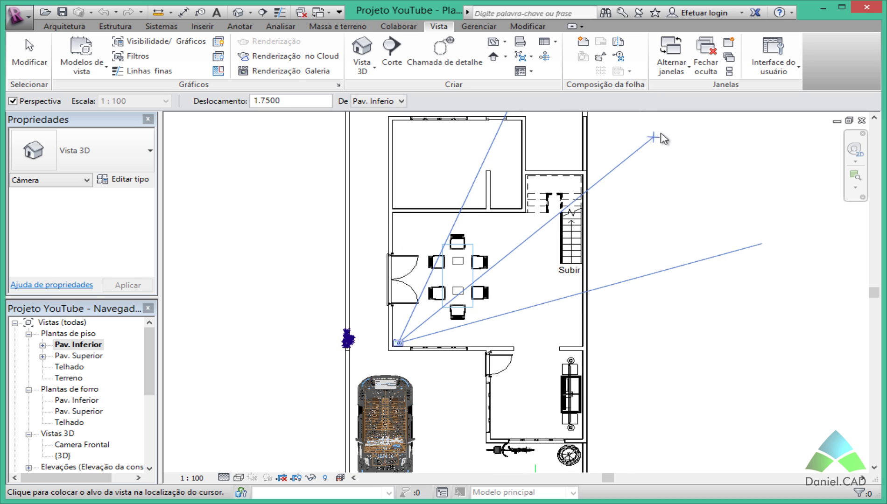
{"action": "scroll", "coordinate": [673, 136], "scroll_direction": "down", "scroll_amount": 1}
{"action": "mouse_move", "coordinate": [684, 168]}
{"action": "middle_mouse_down"}
{"action": "mouse_move", "coordinate": [677, 211]}
{"action": "mouse_move", "coordinate": [667, 204]}
{"action": "middle_mouse_up"}
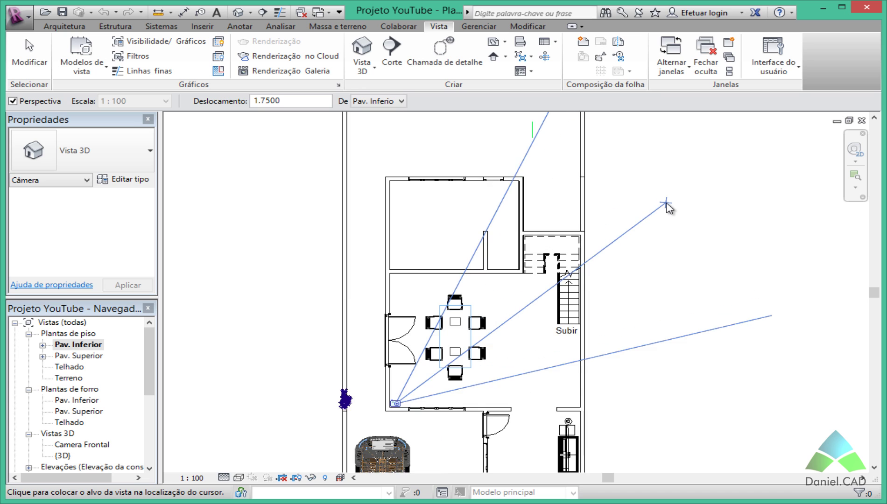
{"action": "scroll", "coordinate": [668, 204], "scroll_direction": "down", "scroll_amount": 1}
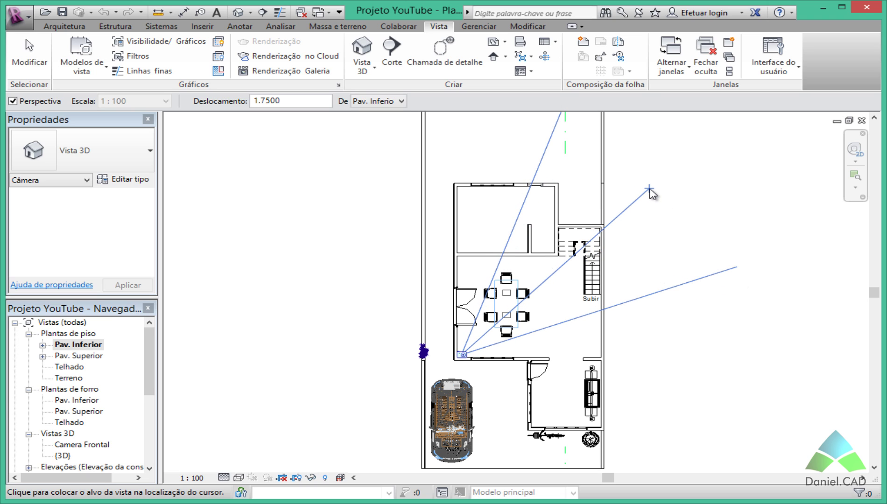
{"action": "left_click", "coordinate": [649, 189]}
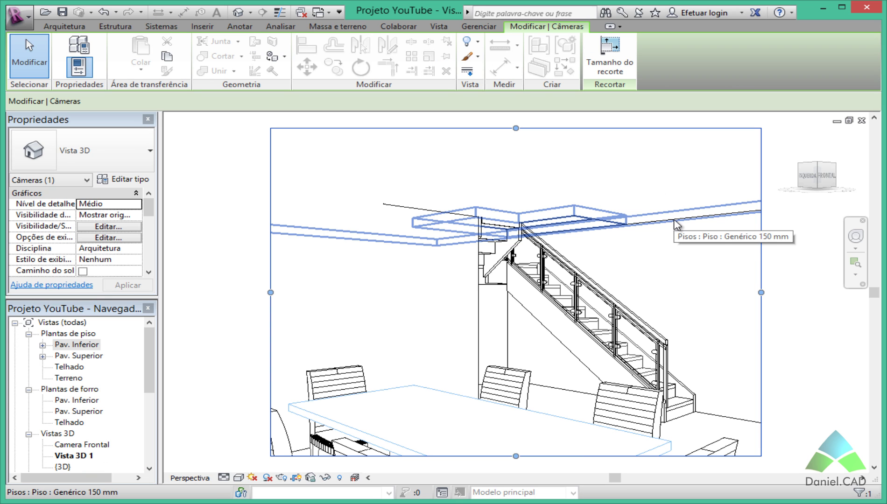
{"action": "scroll", "coordinate": [228, 311], "scroll_direction": "down", "scroll_amount": 1}
{"action": "middle_click_drag", "start_coordinate": [228, 311], "coordinate": [279, 330]}
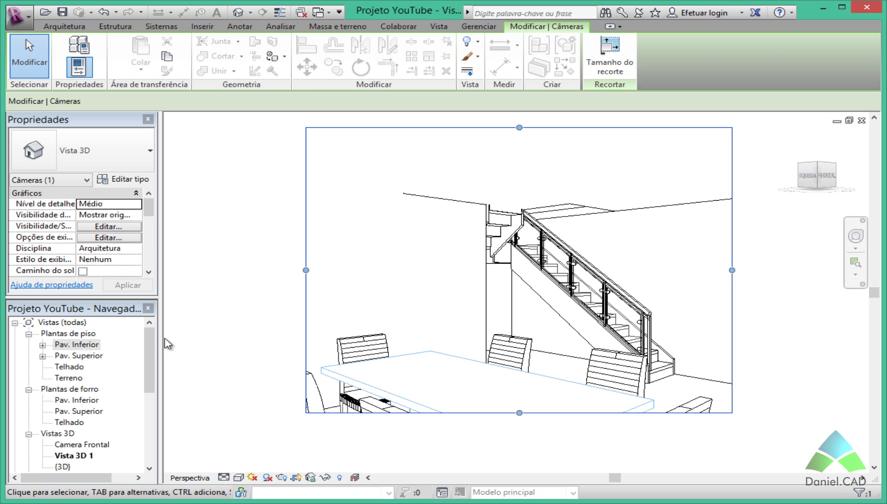
{"action": "left_click_drag", "start_coordinate": [148, 378], "coordinate": [147, 393]}
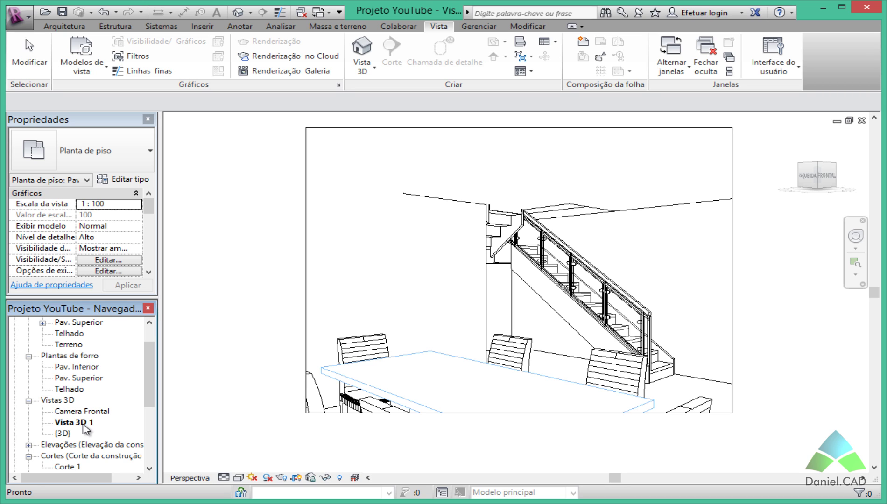
{"action": "left_click", "coordinate": [267, 254]}
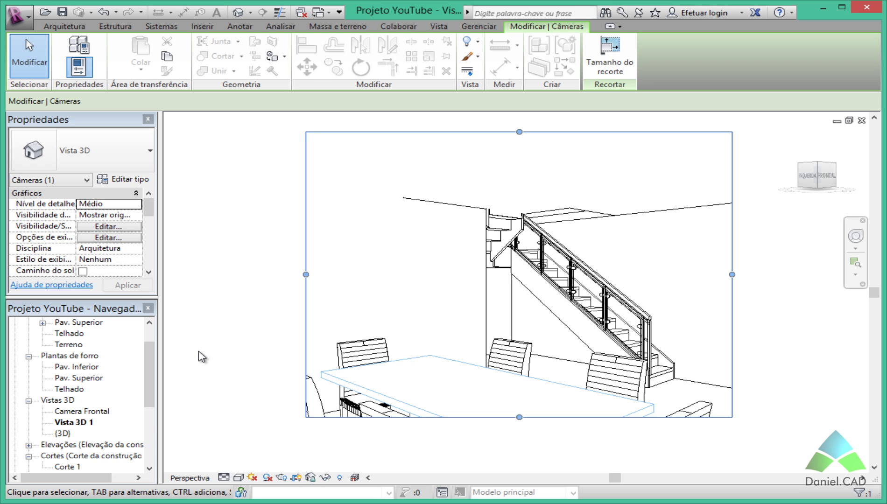
Step: Switch Vista 3D 1 to the Realista visual style
{"action": "left_click", "coordinate": [239, 478]}
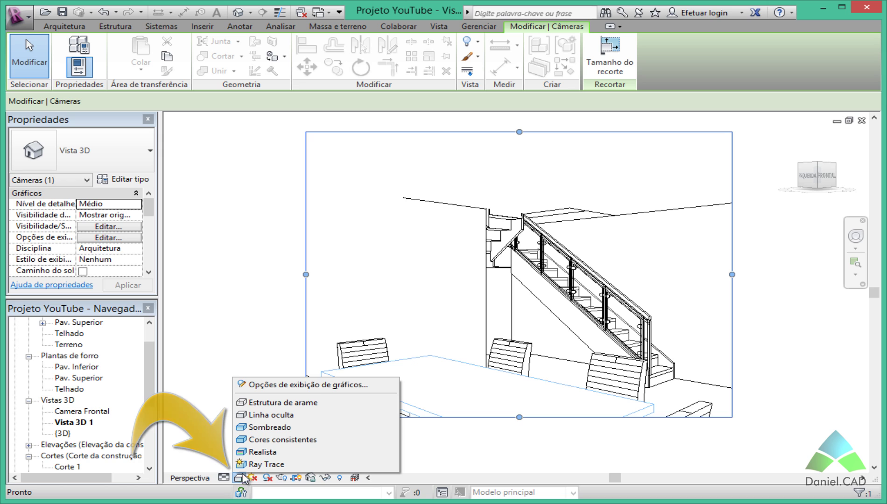
{"action": "left_click", "coordinate": [254, 452]}
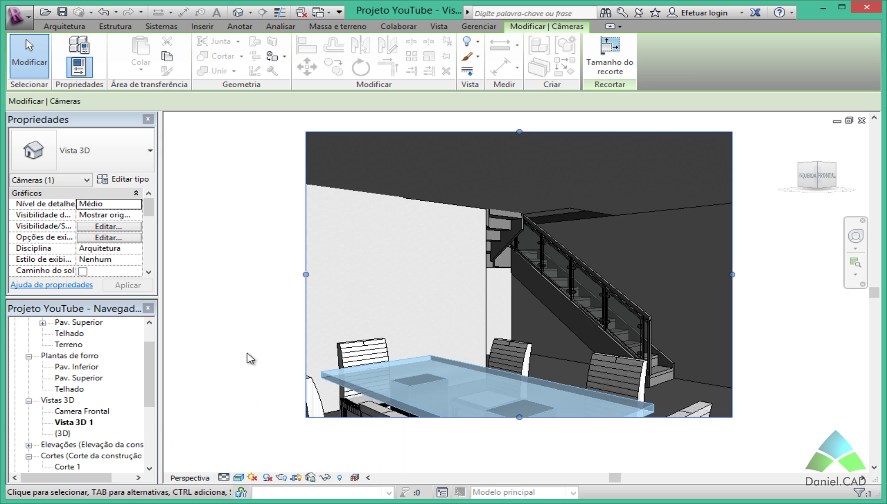
{"action": "left_click", "coordinate": [251, 359]}
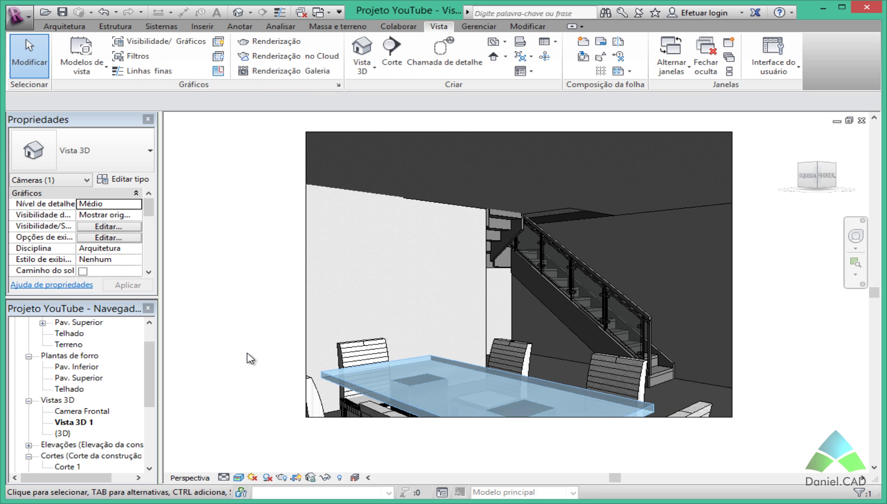
{"action": "scroll", "coordinate": [253, 361], "scroll_direction": "down", "scroll_amount": 2}
{"action": "scroll", "coordinate": [259, 357], "scroll_direction": "down", "scroll_amount": 1}
{"action": "scroll", "coordinate": [261, 350], "scroll_direction": "down", "scroll_amount": 1}
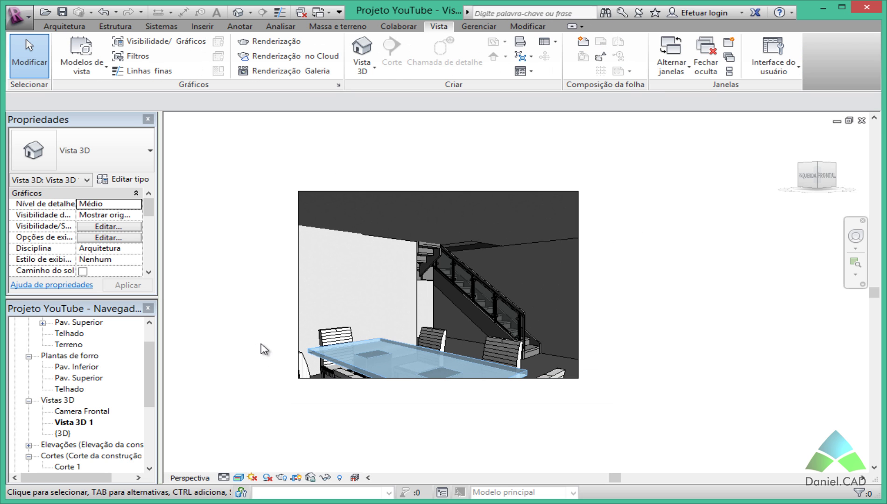
Step: Reframe the Vista 3D 1 crop: widen left and right, extend down, raise the top, trim the bottom
{"action": "left_click", "coordinate": [298, 303]}
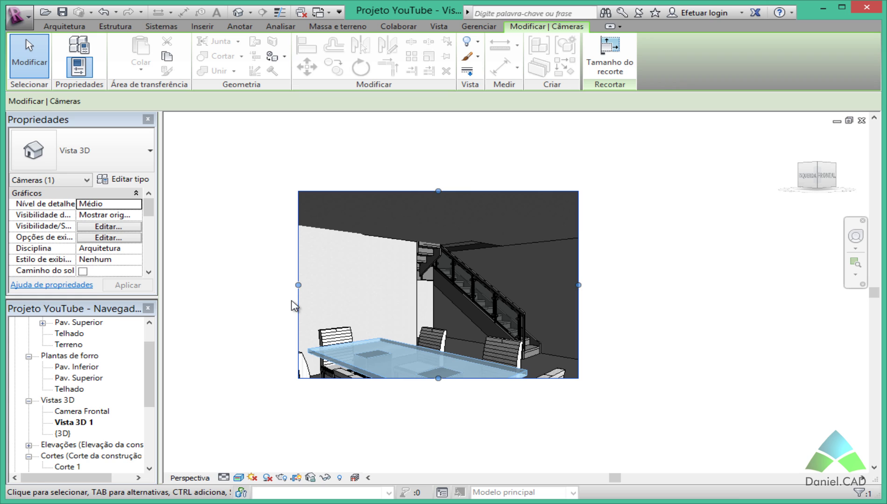
{"action": "left_click_drag", "start_coordinate": [298, 285], "coordinate": [244, 292]}
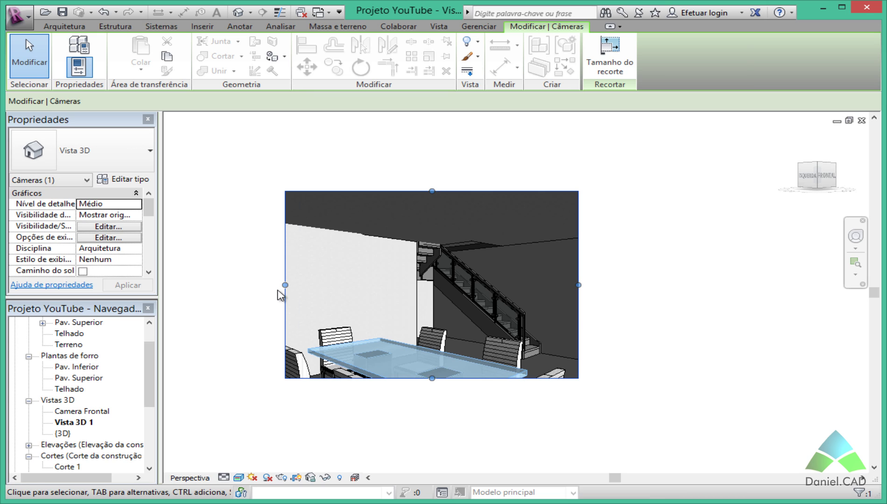
{"action": "left_click_drag", "start_coordinate": [285, 285], "coordinate": [234, 286]}
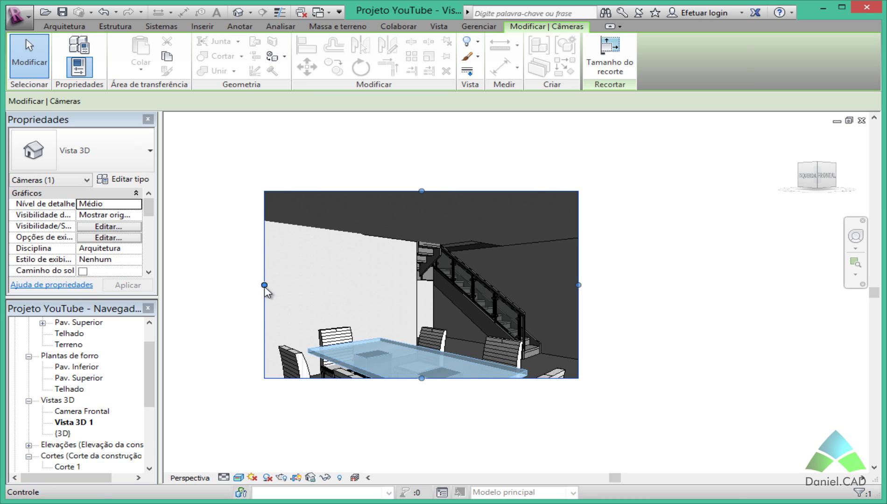
{"action": "left_click_drag", "start_coordinate": [406, 379], "coordinate": [406, 434]}
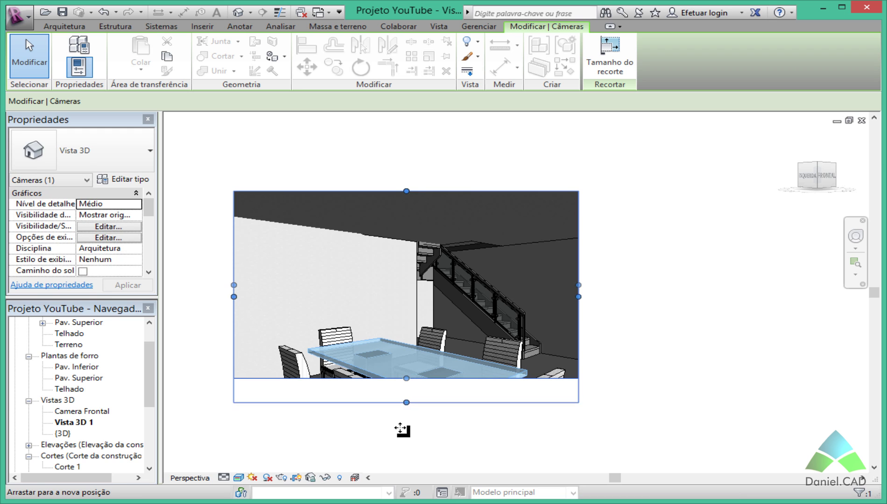
{"action": "left_click_drag", "start_coordinate": [579, 313], "coordinate": [621, 312]}
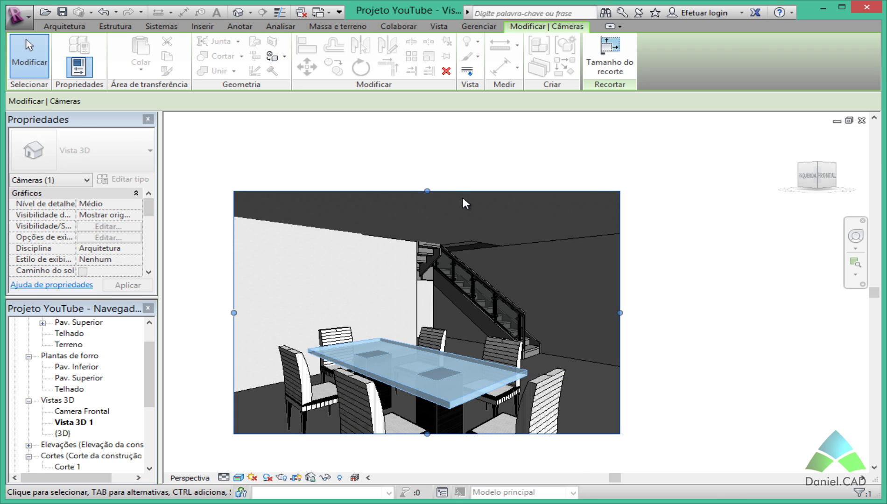
{"action": "left_click_drag", "start_coordinate": [427, 191], "coordinate": [427, 173]}
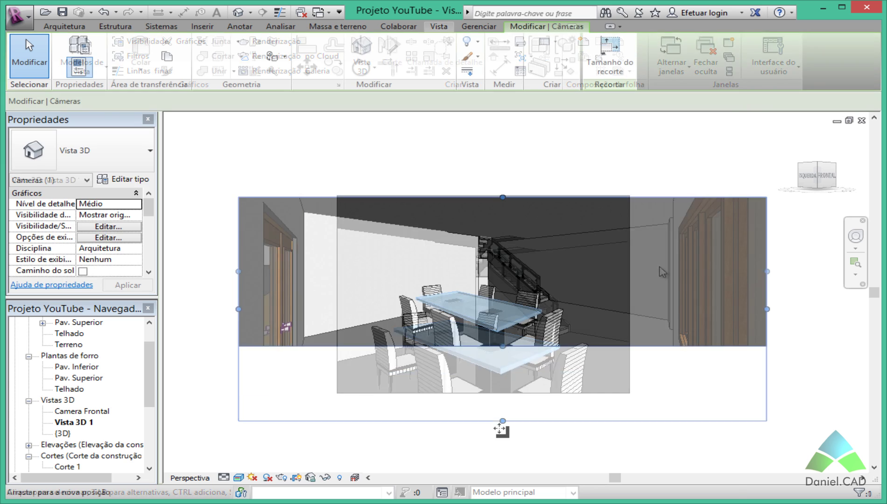
{"action": "left_click_drag", "start_coordinate": [503, 196], "coordinate": [505, 178]}
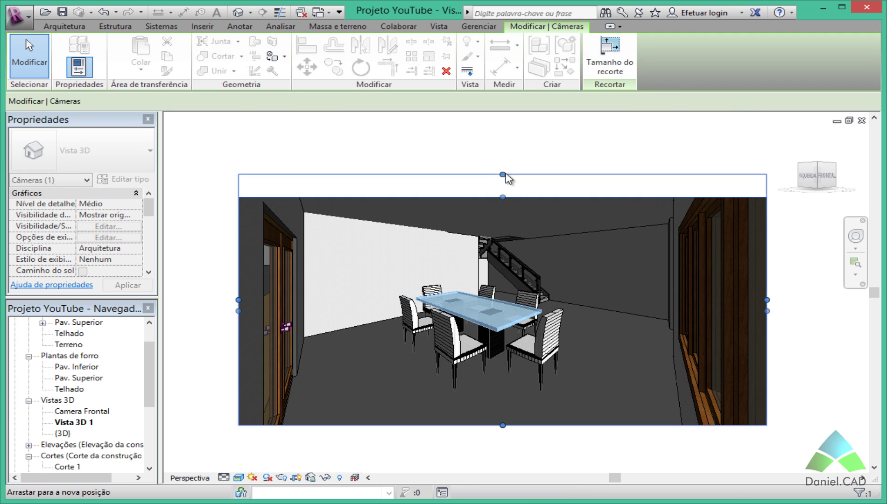
{"action": "left_click_drag", "start_coordinate": [508, 425], "coordinate": [501, 396]}
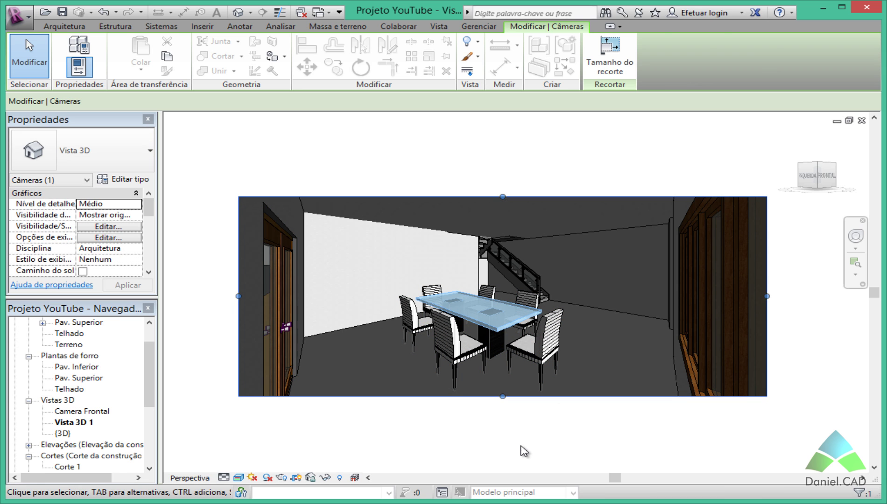
{"action": "left_click", "coordinate": [486, 447]}
Step: Reopen the Pav. Inferior floor plan
{"action": "middle_click_drag", "start_coordinate": [485, 447], "coordinate": [503, 428]}
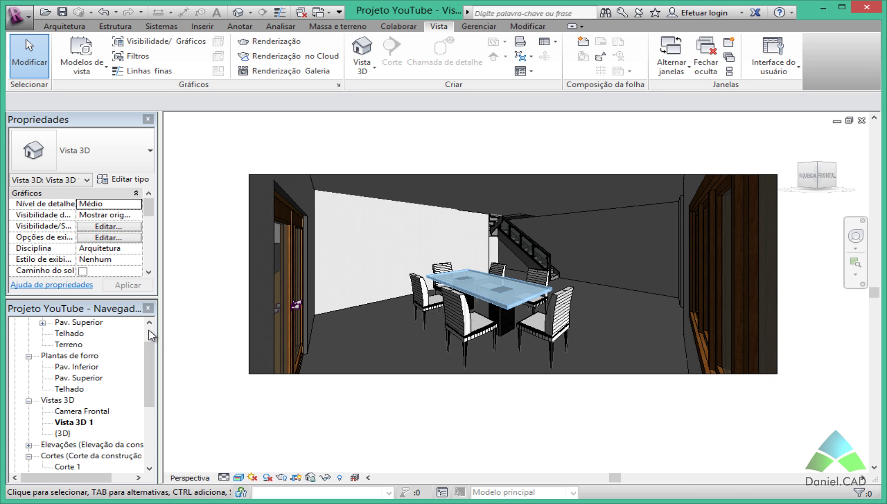
{"action": "scroll", "coordinate": [140, 339], "scroll_direction": "up", "scroll_amount": 2}
{"action": "double_click", "coordinate": [93, 344]}
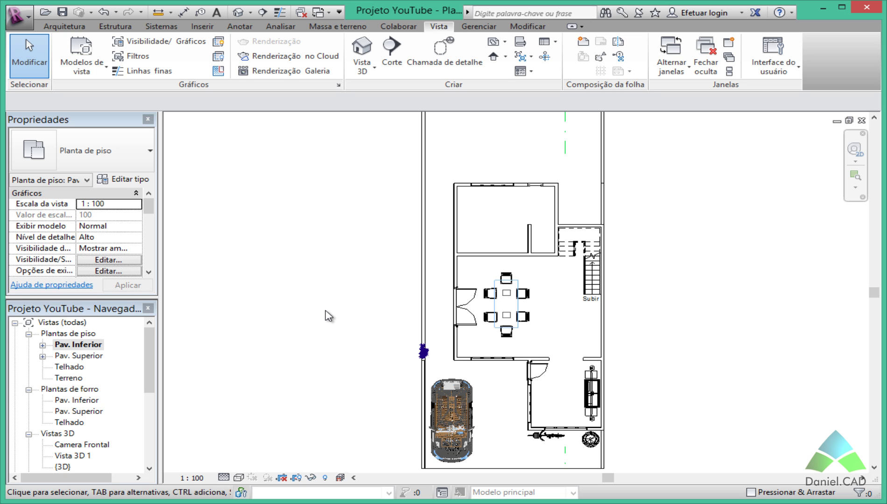
Step: Zoom the plan to fit (ZF) and reopen the Vista 3D 1 camera view
{"action": "key", "text": "z"}
{"action": "key", "text": "f"}
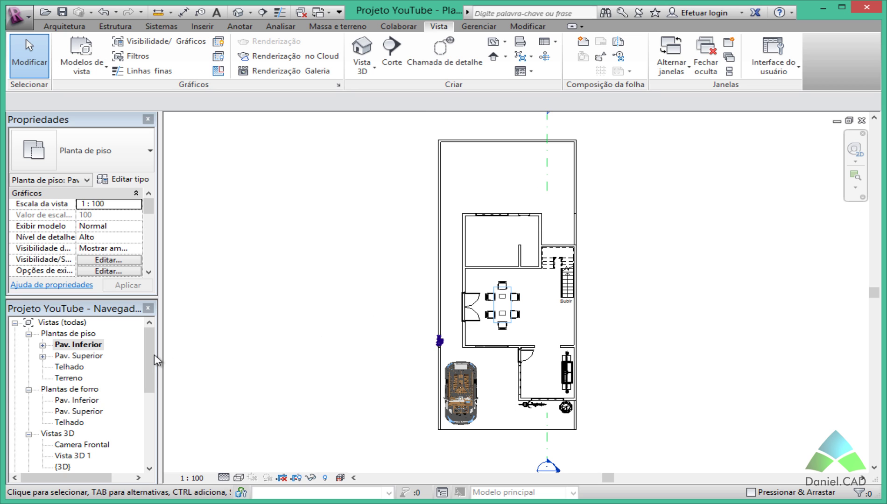
{"action": "mouse_move", "coordinate": [148, 369]}
{"action": "left_mouse_down"}
{"action": "mouse_move", "coordinate": [146, 429]}
{"action": "mouse_move", "coordinate": [154, 390]}
{"action": "left_mouse_up"}
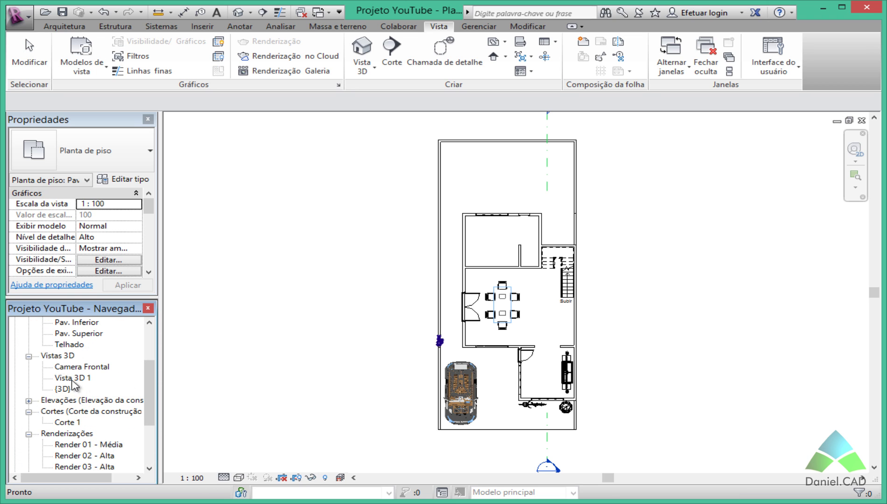
{"action": "double_click", "coordinate": [69, 382]}
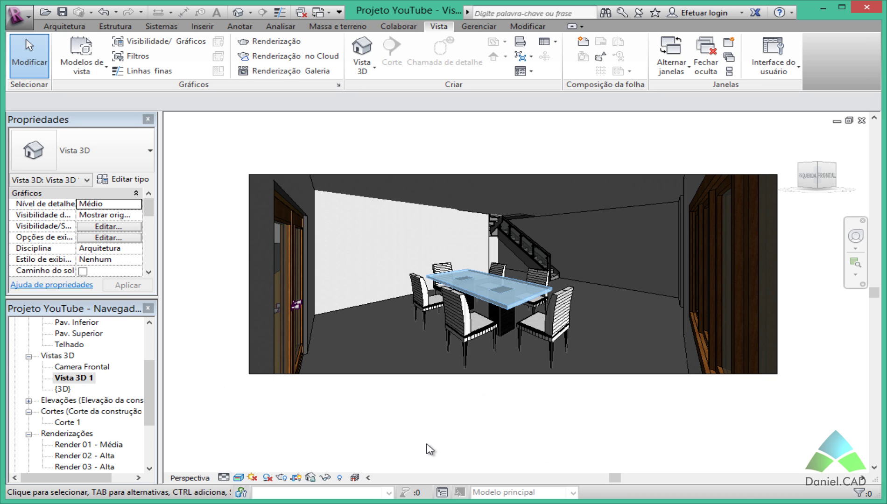
Step: From Pav. Inferior, place a second camera in the room beside the garage, creating Vista 3D 2
{"action": "scroll", "coordinate": [101, 345], "scroll_direction": "up", "scroll_amount": 3}
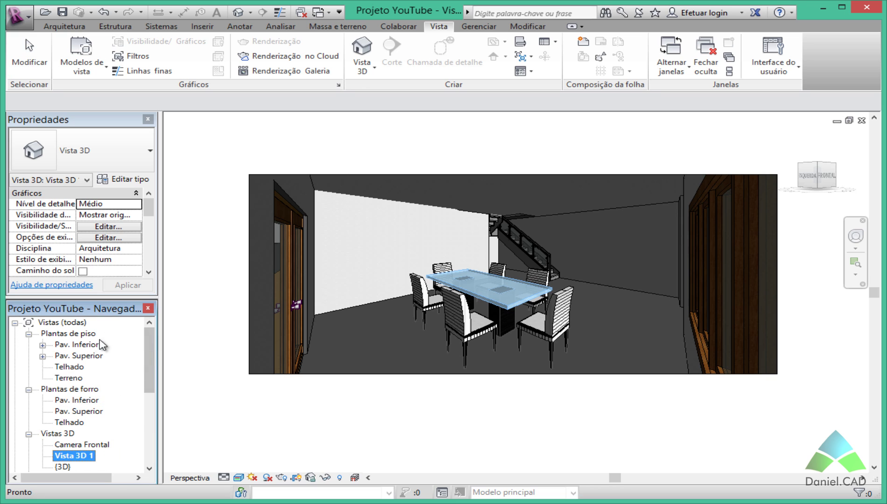
{"action": "double_click", "coordinate": [88, 346]}
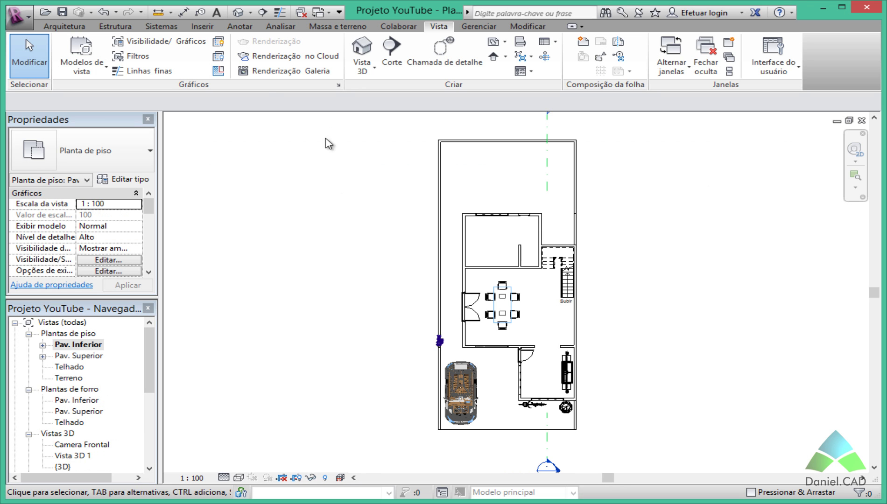
{"action": "left_click", "coordinate": [250, 12]}
{"action": "left_click", "coordinate": [218, 40]}
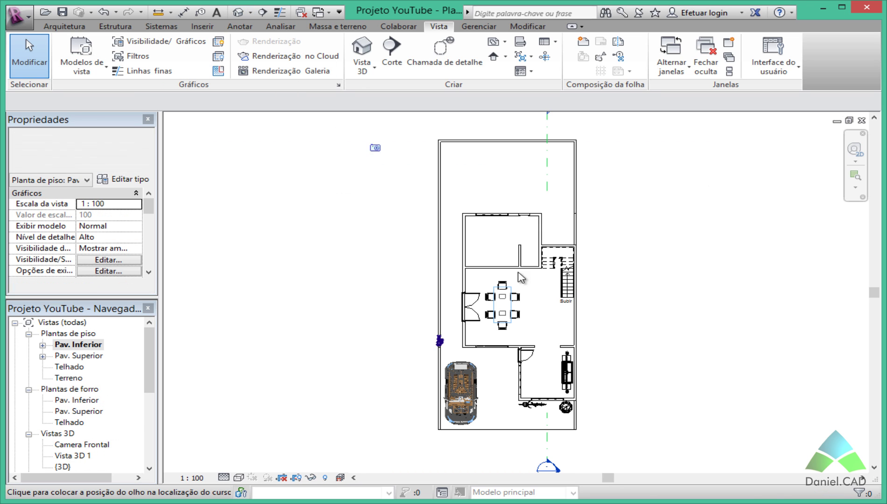
{"action": "scroll", "coordinate": [563, 376], "scroll_direction": "up", "scroll_amount": 2}
{"action": "scroll", "coordinate": [562, 376], "scroll_direction": "up", "scroll_amount": 2}
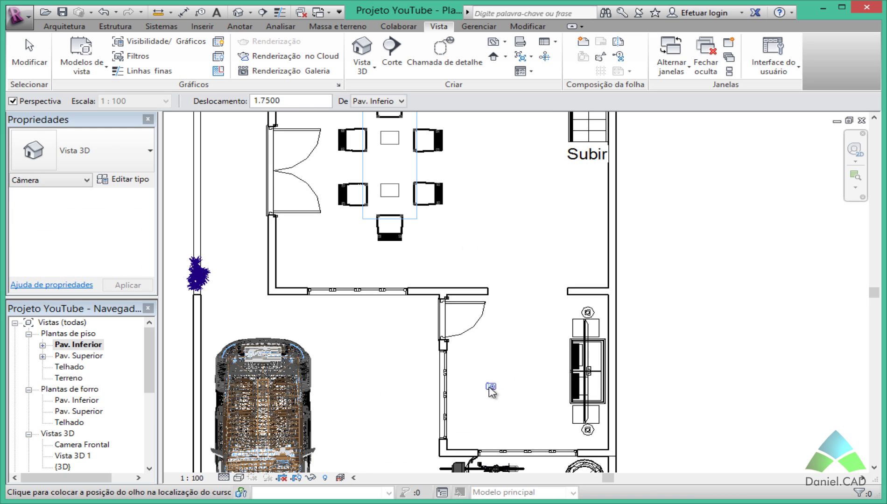
{"action": "left_click", "coordinate": [524, 259]}
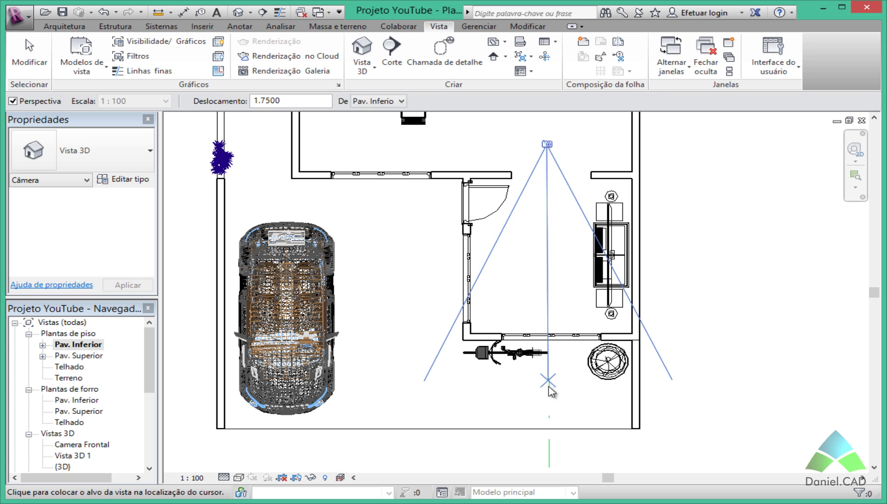
{"action": "left_click", "coordinate": [551, 446]}
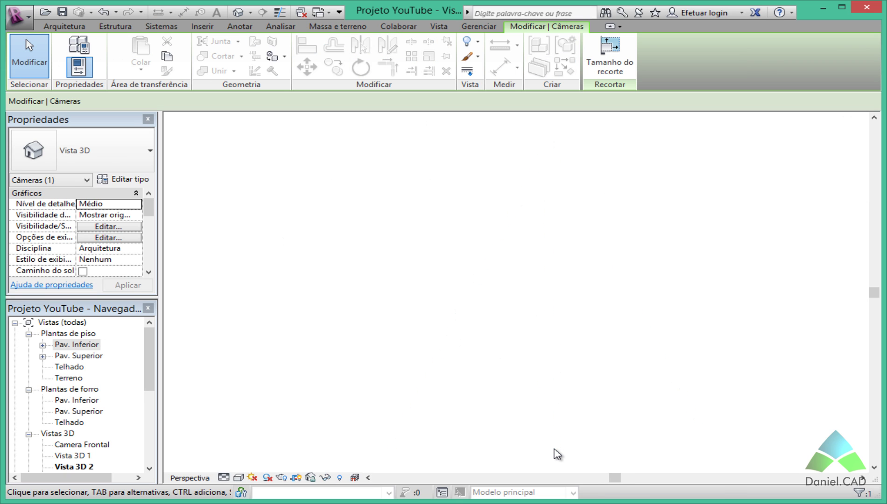
Step: Show Vista 3D 2 in the Realista visual style
{"action": "scroll", "coordinate": [588, 322], "scroll_direction": "down", "scroll_amount": 3}
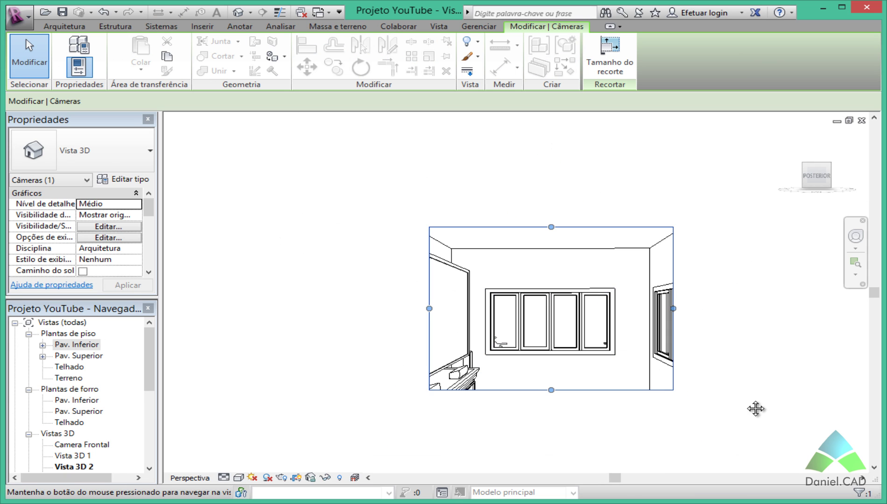
{"action": "middle_click_drag", "start_coordinate": [756, 409], "coordinate": [696, 391]}
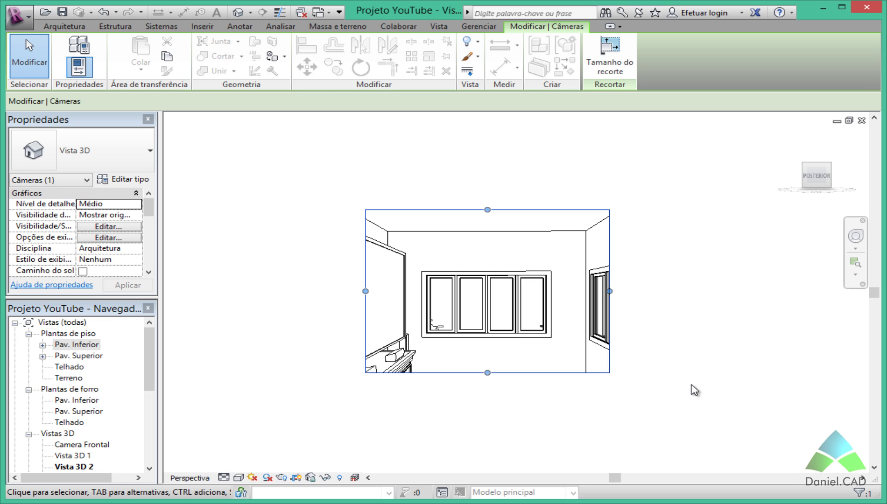
{"action": "left_click", "coordinate": [239, 478]}
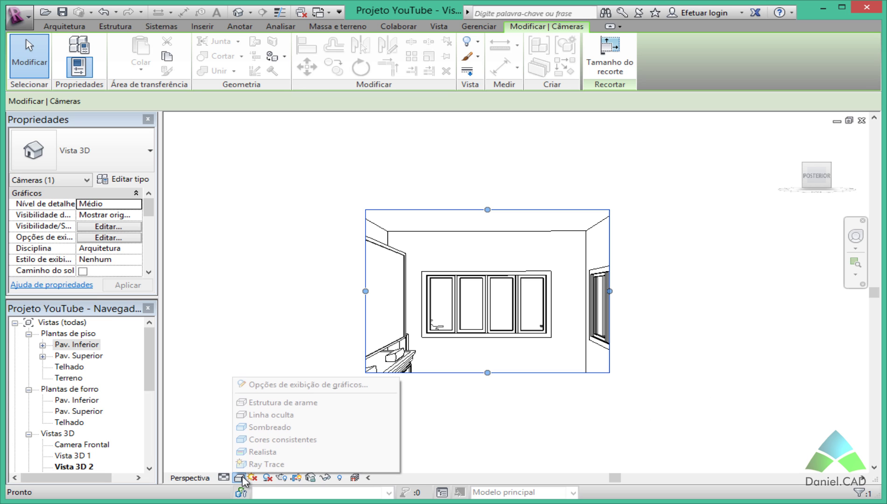
{"action": "left_click", "coordinate": [254, 453]}
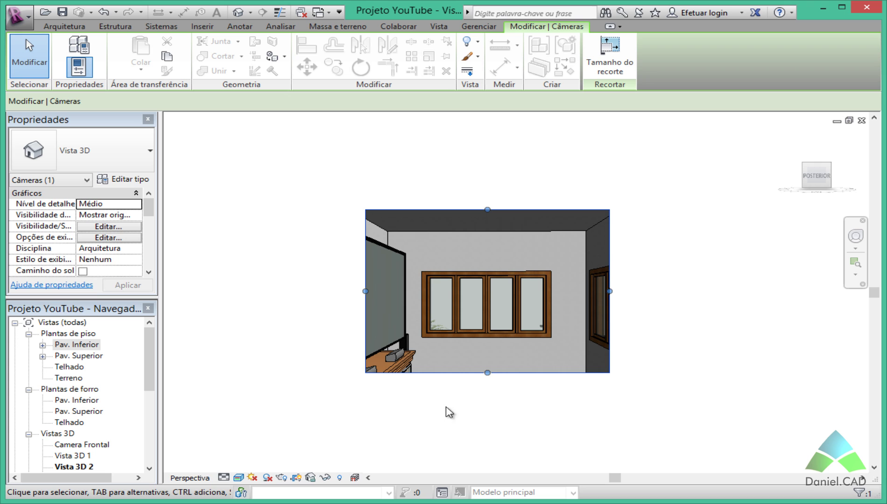
Step: Widen and lengthen the Vista 3D 2 crop to include the cabinet, side window and floor
{"action": "left_click_drag", "start_coordinate": [488, 373], "coordinate": [483, 451]}
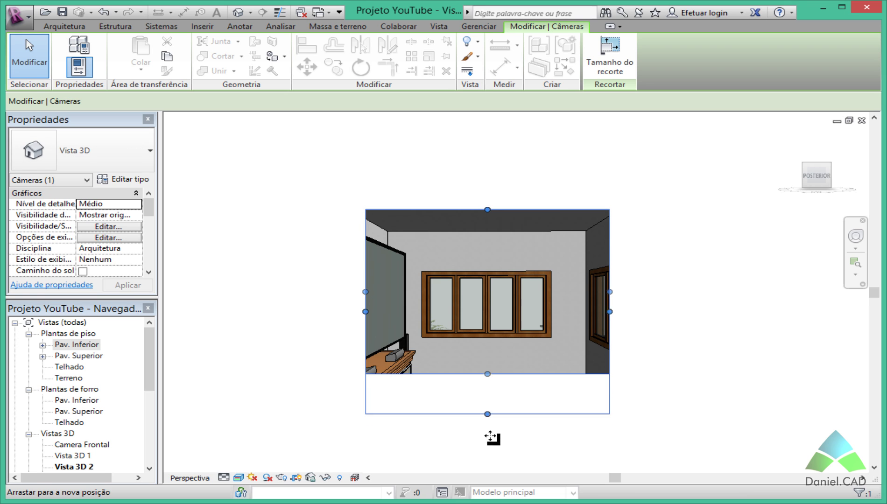
{"action": "left_click_drag", "start_coordinate": [365, 330], "coordinate": [277, 339]}
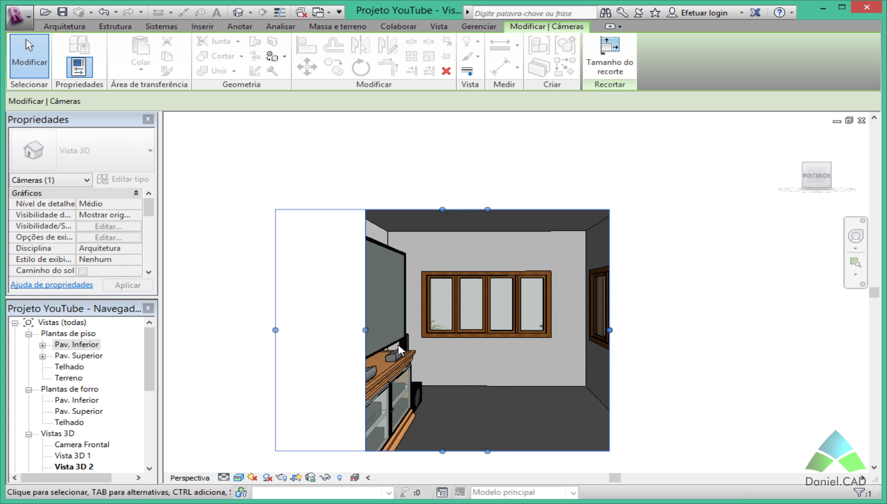
{"action": "mouse_move", "coordinate": [458, 437]}
{"action": "left_mouse_down"}
{"action": "mouse_move", "coordinate": [479, 376]}
{"action": "mouse_move", "coordinate": [469, 395]}
{"action": "left_mouse_up"}
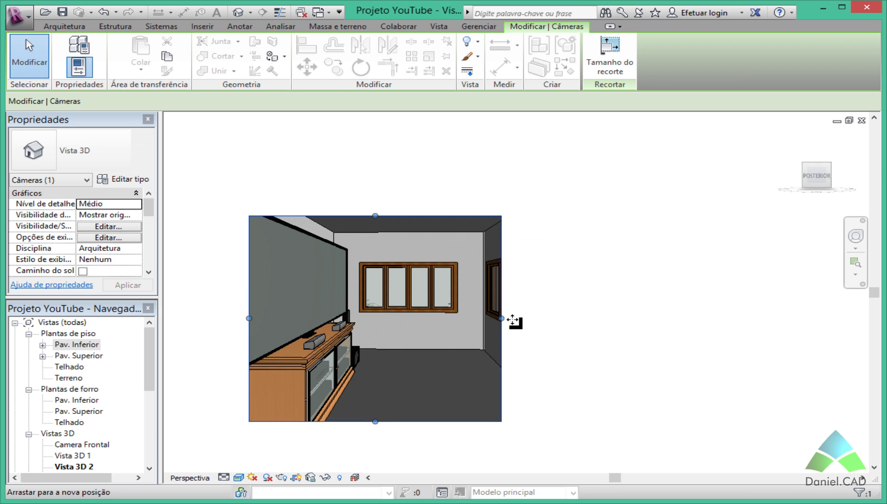
{"action": "left_click_drag", "start_coordinate": [502, 319], "coordinate": [584, 319]}
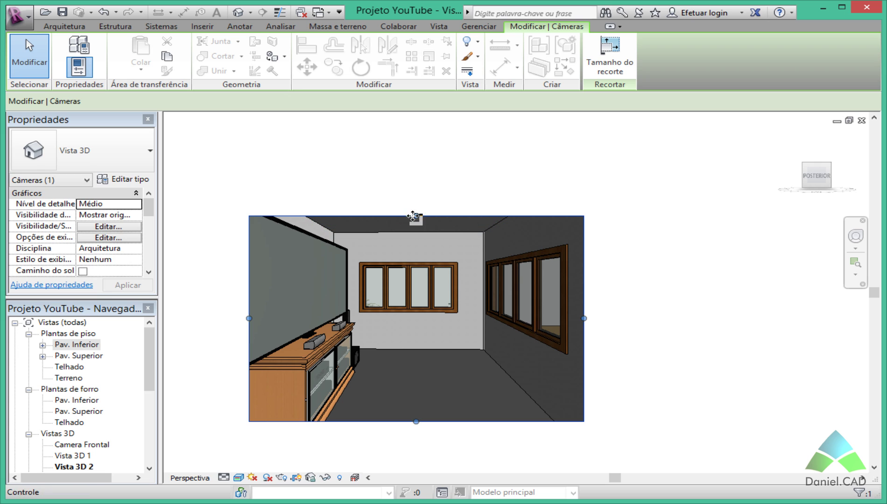
{"action": "left_click_drag", "start_coordinate": [416, 216], "coordinate": [416, 203]}
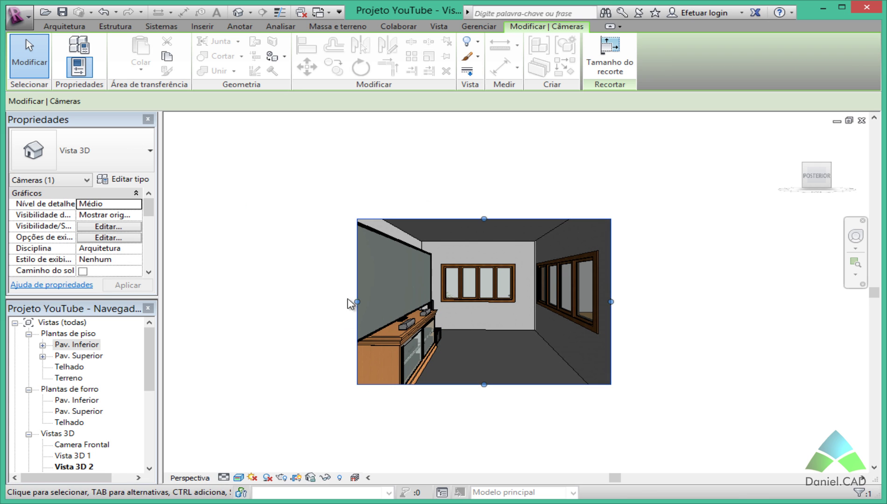
{"action": "left_click_drag", "start_coordinate": [355, 301], "coordinate": [222, 302]}
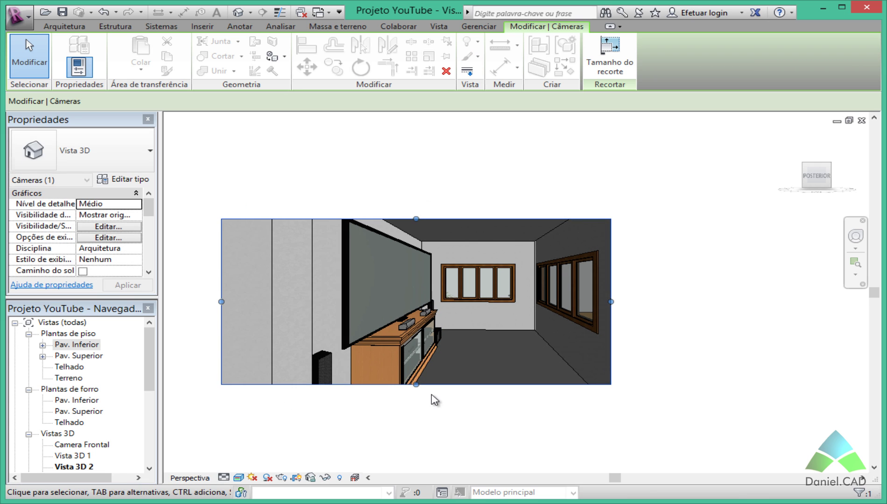
{"action": "left_click_drag", "start_coordinate": [416, 385], "coordinate": [416, 443]}
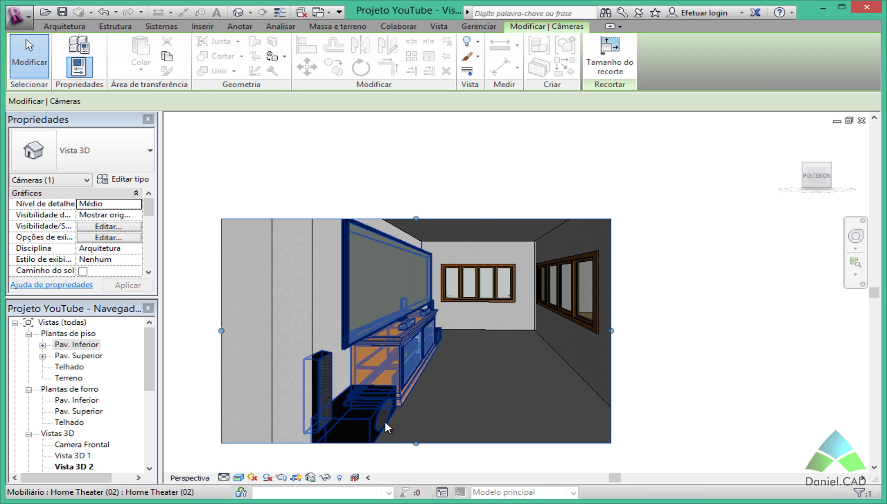
{"action": "scroll", "coordinate": [406, 401], "scroll_direction": "up", "scroll_amount": 1}
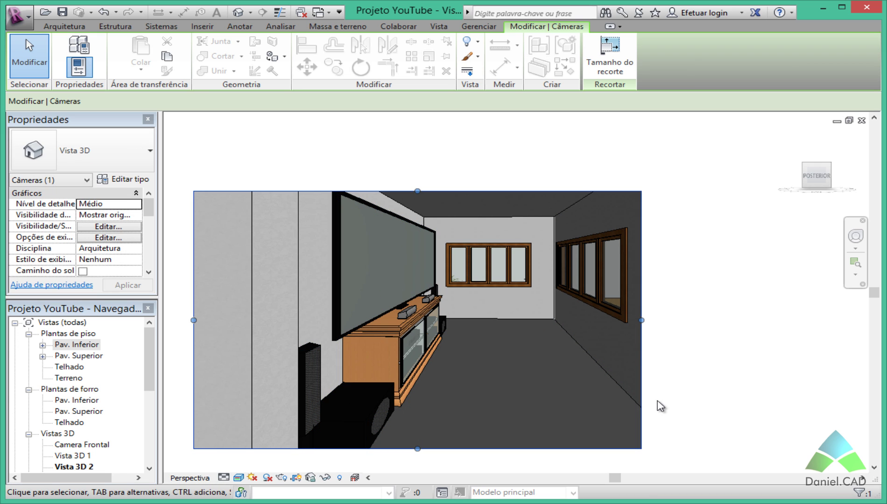
Step: Raise the crop top and orbit Vista 3D 2 back to face the TV wall and windows
{"action": "middle_click_drag", "start_coordinate": [717, 381], "coordinate": [749, 371]}
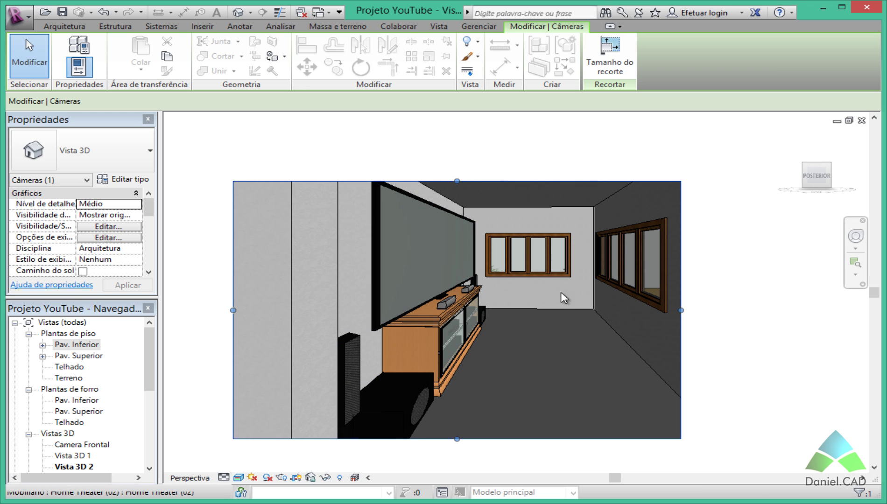
{"action": "left_click_drag", "start_coordinate": [457, 181], "coordinate": [457, 161]}
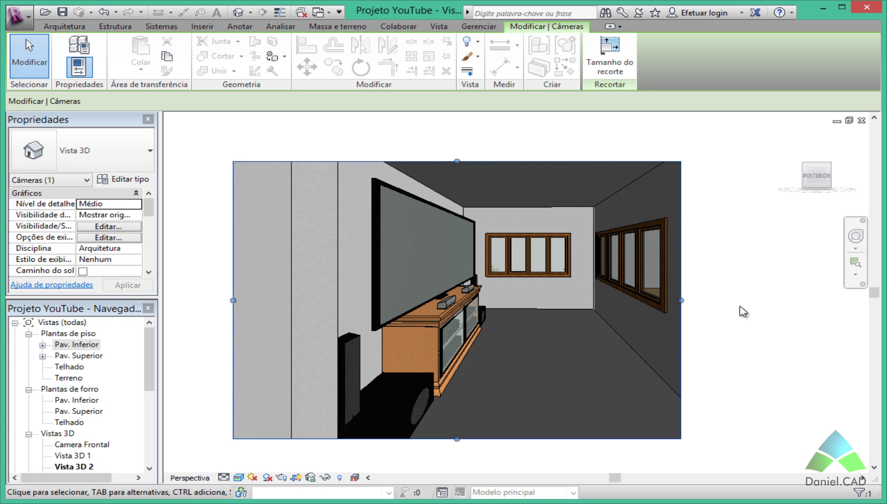
{"action": "mouse_move", "coordinate": [744, 321]}
{"action": "middle_mouse_down"}
{"action": "mouse_move", "coordinate": [787, 326]}
{"action": "mouse_move", "coordinate": [783, 316]}
{"action": "middle_mouse_up"}
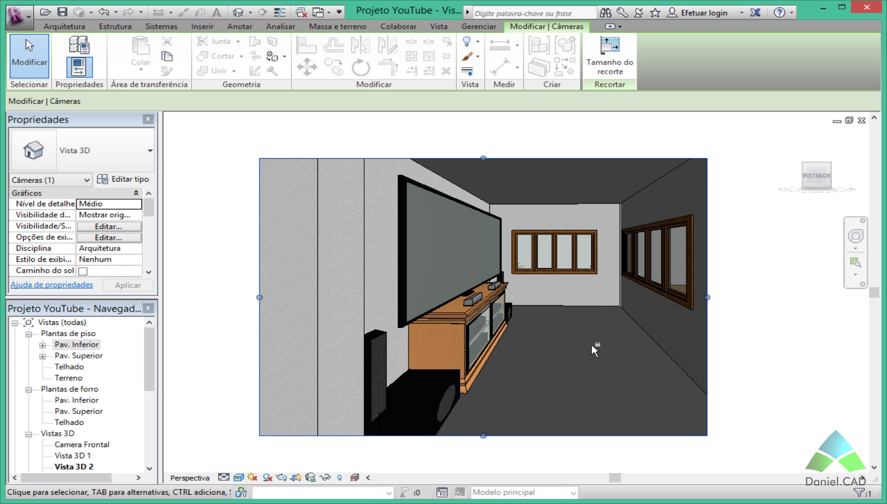
{"action": "middle_click_drag", "start_coordinate": [593, 350], "coordinate": [608, 357], "text": "shift"}
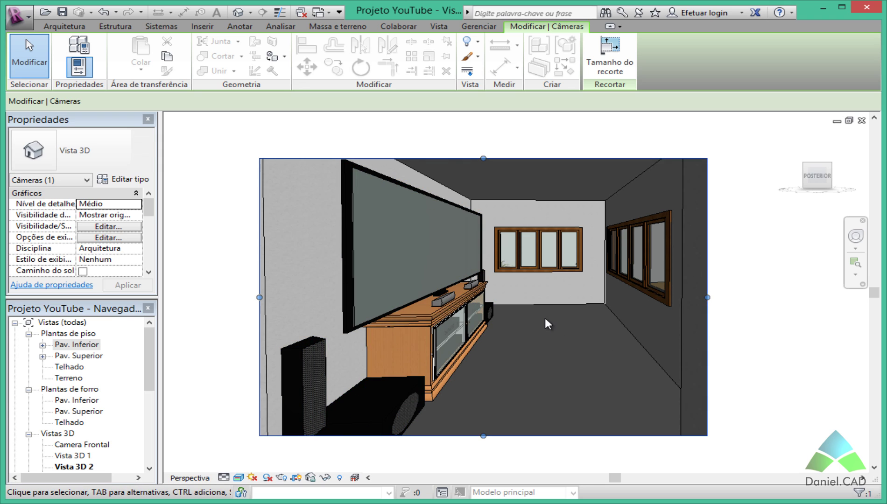
{"action": "mouse_move", "coordinate": [521, 332]}
{"action": "middle_mouse_down", "text": "shift"}
{"action": "mouse_move", "coordinate": [461, 341]}
{"action": "mouse_move", "coordinate": [542, 334]}
{"action": "mouse_move", "coordinate": [254, 343]}
{"action": "mouse_move", "coordinate": [252, 359]}
{"action": "mouse_move", "coordinate": [460, 352]}
{"action": "mouse_move", "coordinate": [463, 342]}
{"action": "mouse_move", "coordinate": [454, 337]}
{"action": "middle_mouse_up", "text": "shift"}
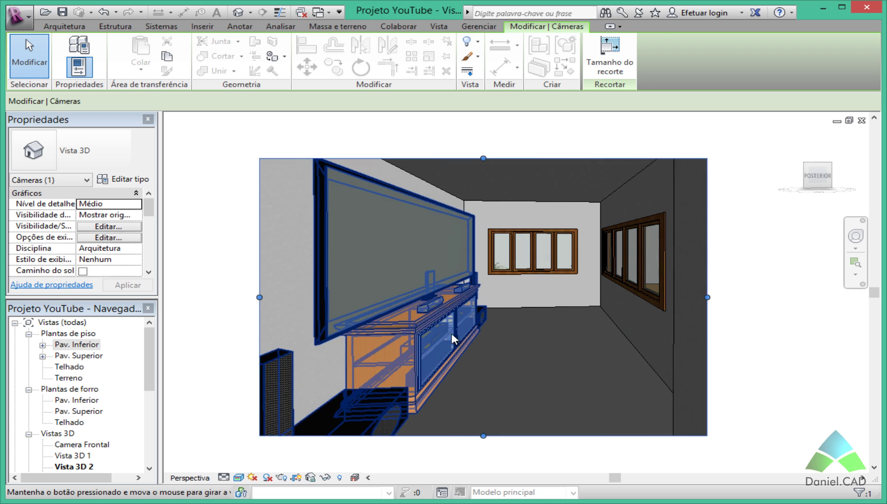
{"action": "left_click", "coordinate": [786, 322]}
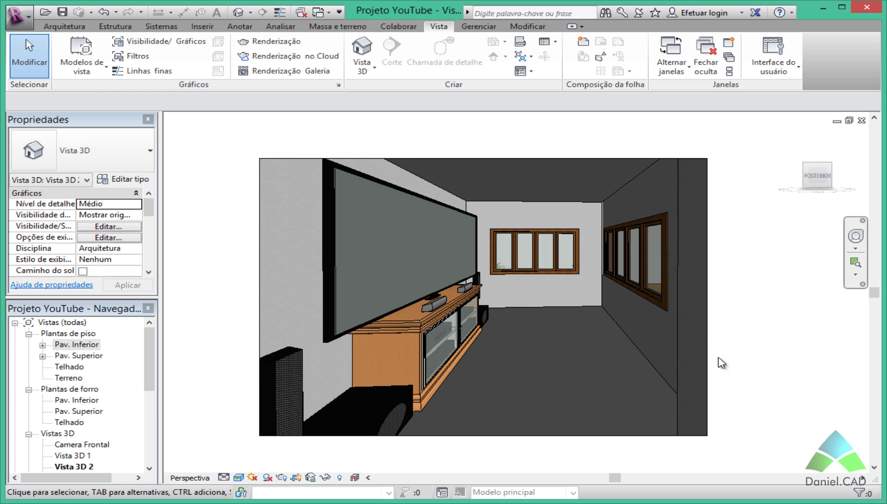
Step: Delete the interior camera view Vista 3D 2 from the Project Browser
{"action": "left_click_drag", "start_coordinate": [150, 350], "coordinate": [153, 365]}
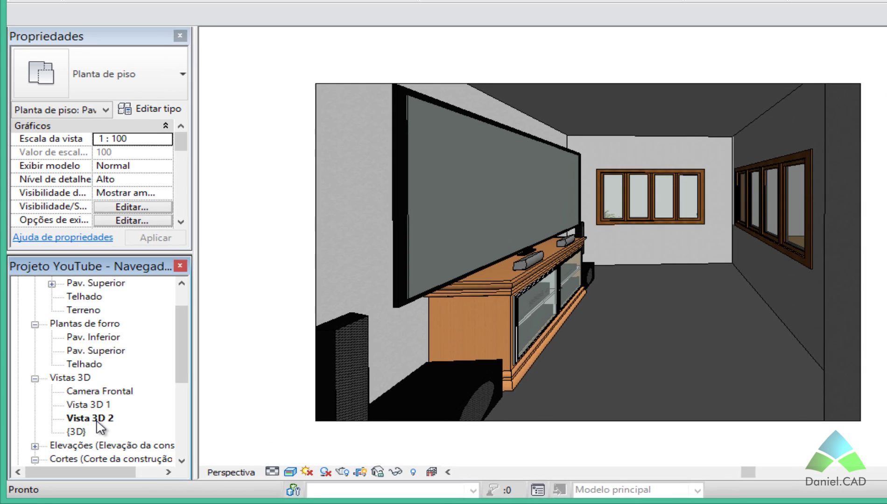
{"action": "left_click", "coordinate": [97, 421]}
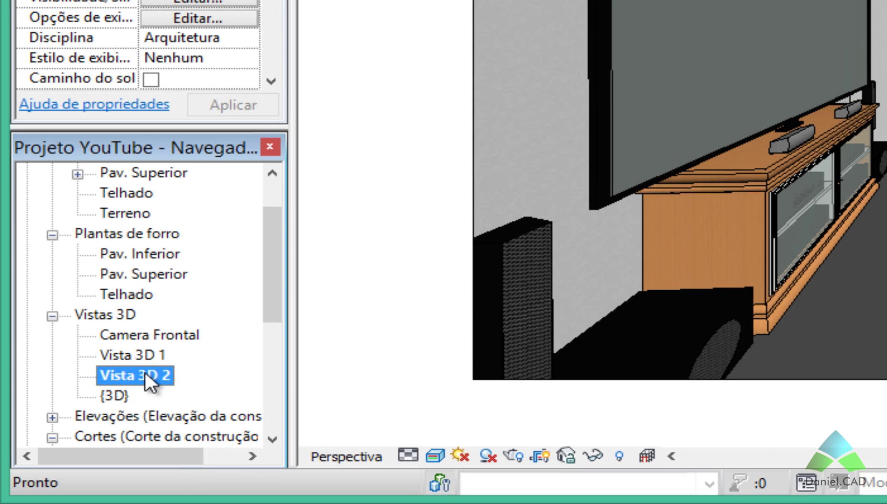
{"action": "right_click", "coordinate": [151, 371]}
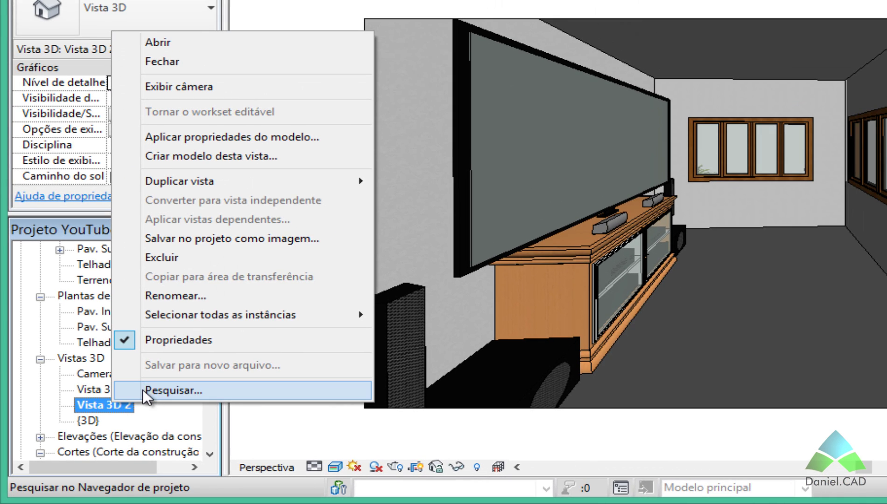
{"action": "left_click", "coordinate": [163, 257]}
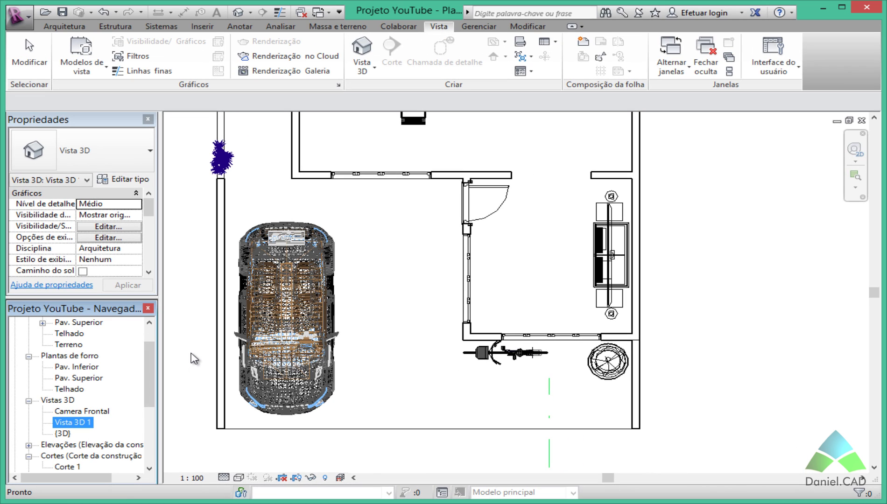
Step: In the Pav. Inferior plan, place a new camera in the living room aimed at the TV wall
{"action": "scroll", "coordinate": [93, 355], "scroll_direction": "up", "scroll_amount": 1}
{"action": "double_click", "coordinate": [78, 344]}
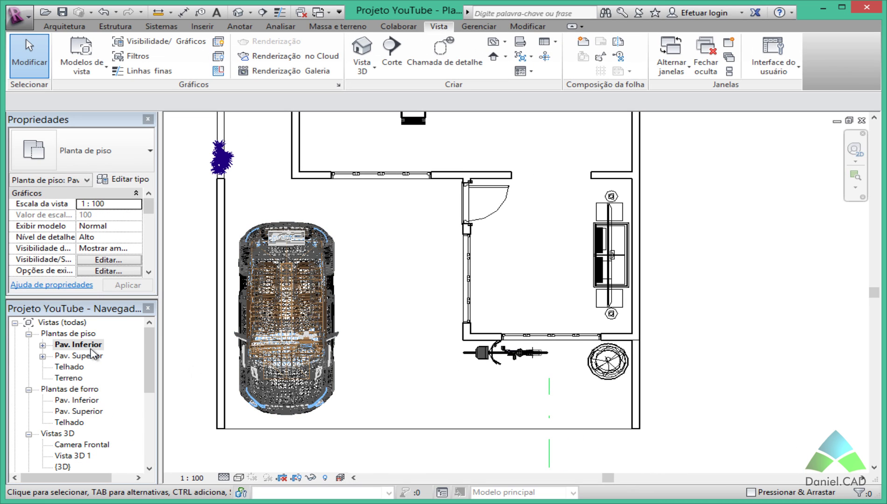
{"action": "scroll", "coordinate": [679, 313], "scroll_direction": "down", "scroll_amount": 2}
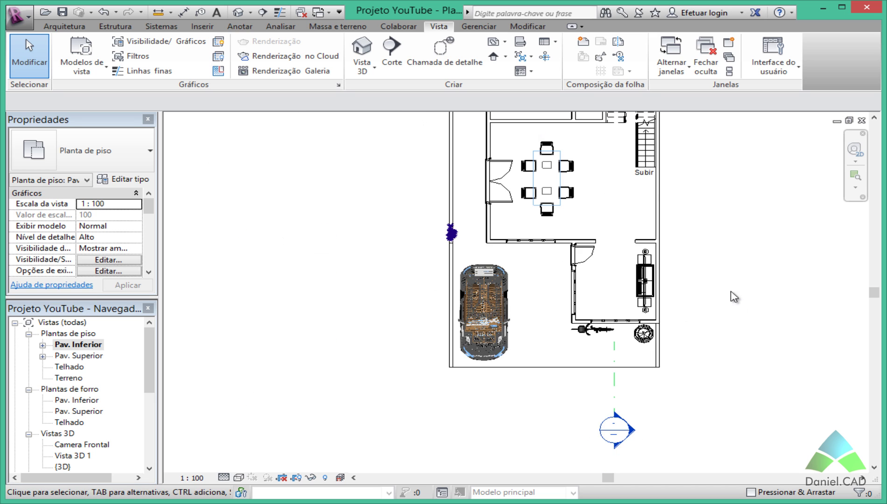
{"action": "mouse_move", "coordinate": [733, 297]}
{"action": "middle_mouse_down"}
{"action": "mouse_move", "coordinate": [640, 434]}
{"action": "mouse_move", "coordinate": [626, 364]}
{"action": "middle_mouse_up"}
{"action": "left_click", "coordinate": [374, 68]}
{"action": "left_click", "coordinate": [388, 97]}
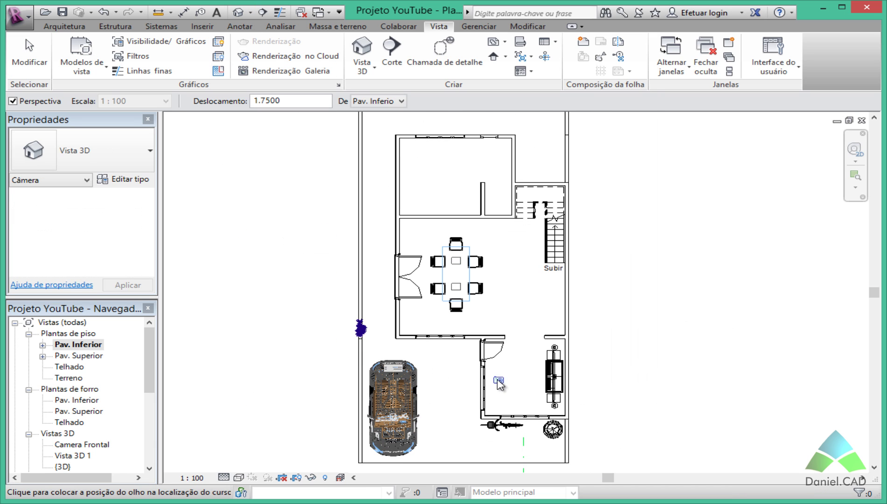
{"action": "left_click", "coordinate": [491, 348]}
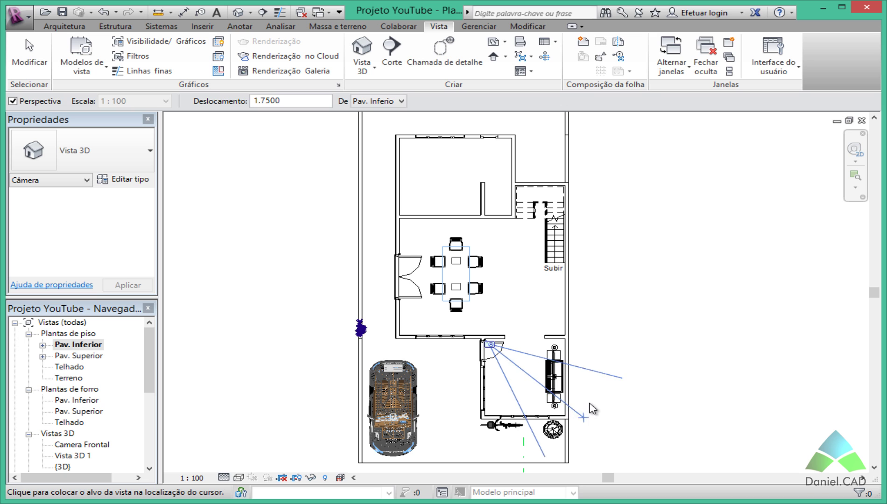
{"action": "left_click", "coordinate": [546, 420]}
Step: Enlarge the camera crop frame downward and to the right, and set Realistic visual style
{"action": "scroll", "coordinate": [561, 266], "scroll_direction": "down", "scroll_amount": 3}
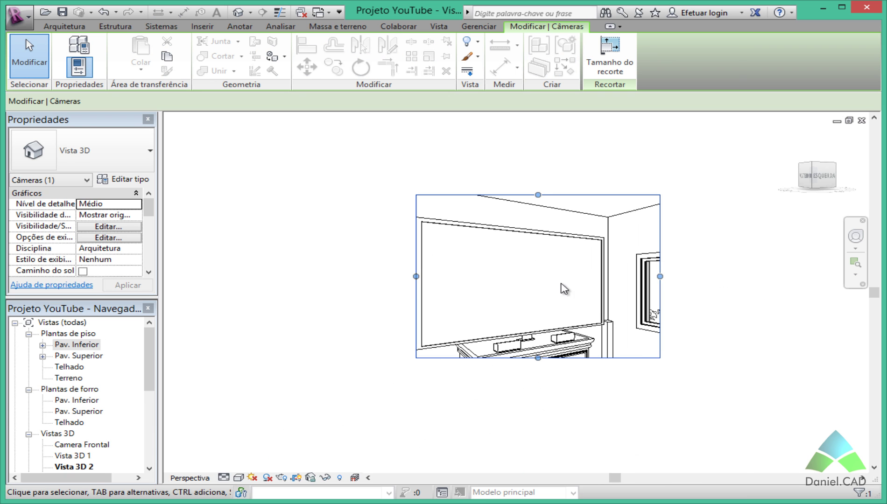
{"action": "left_click_drag", "start_coordinate": [538, 358], "coordinate": [538, 447]}
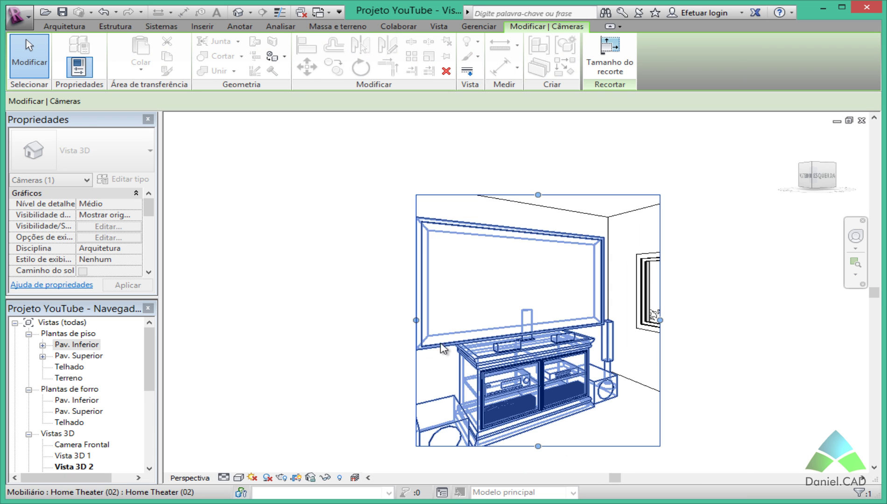
{"action": "left_click_drag", "start_coordinate": [416, 321], "coordinate": [354, 320]}
{"action": "left_click_drag", "start_coordinate": [660, 320], "coordinate": [699, 323]}
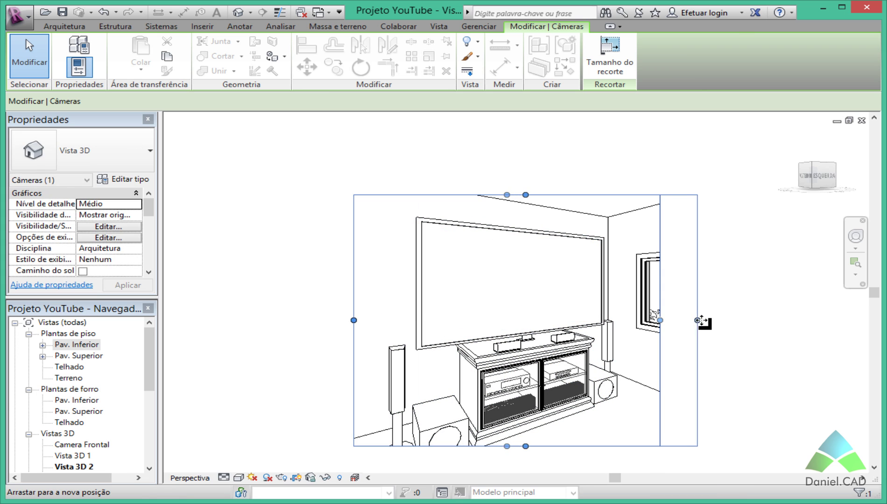
{"action": "middle_click_drag", "start_coordinate": [527, 449], "coordinate": [541, 390]}
{"action": "left_click_drag", "start_coordinate": [540, 385], "coordinate": [540, 418]}
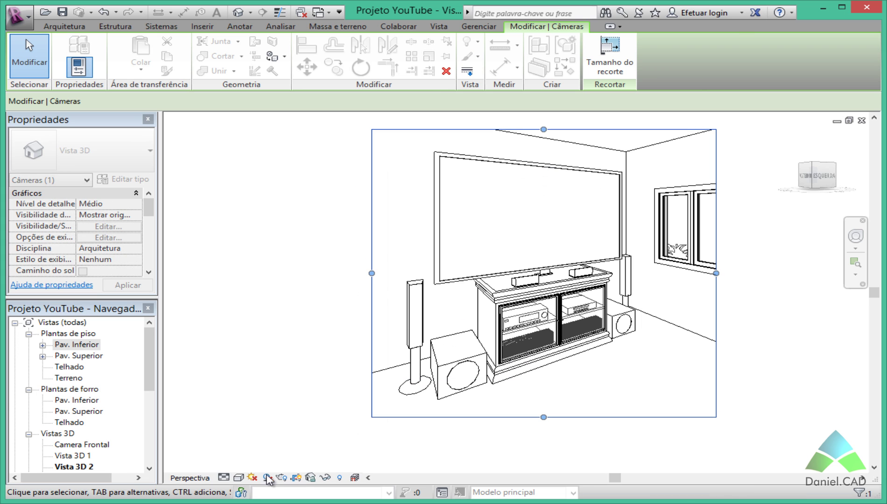
{"action": "left_click", "coordinate": [241, 484]}
{"action": "left_click", "coordinate": [261, 451]}
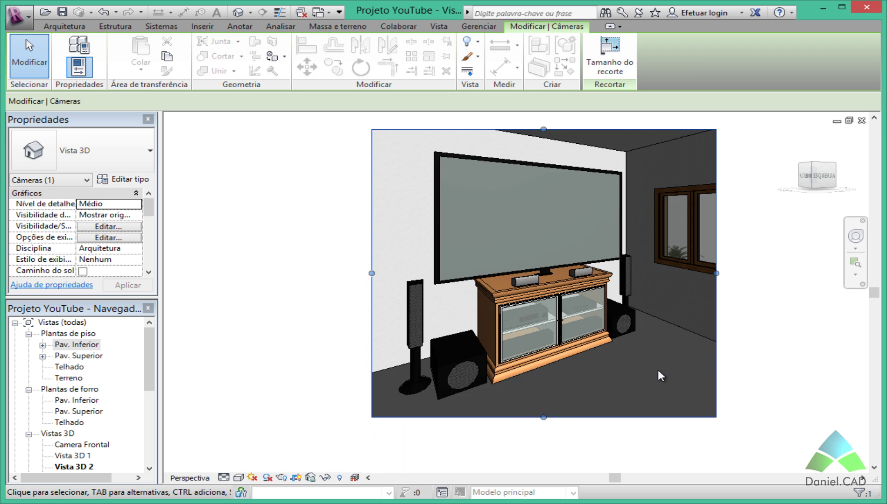
Step: Stretch the crop frame's top, right, left and bottom edges to frame the whole TV wall
{"action": "middle_click_drag", "start_coordinate": [658, 370], "coordinate": [548, 442]}
{"action": "left_click_drag", "start_coordinate": [434, 179], "coordinate": [434, 168]}
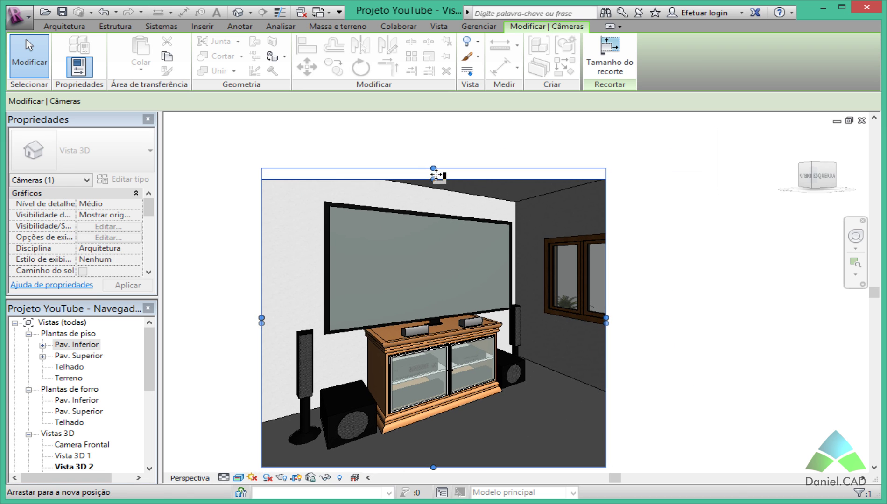
{"action": "left_click_drag", "start_coordinate": [606, 323], "coordinate": [715, 323]}
{"action": "middle_click_drag", "start_coordinate": [754, 370], "coordinate": [818, 337]}
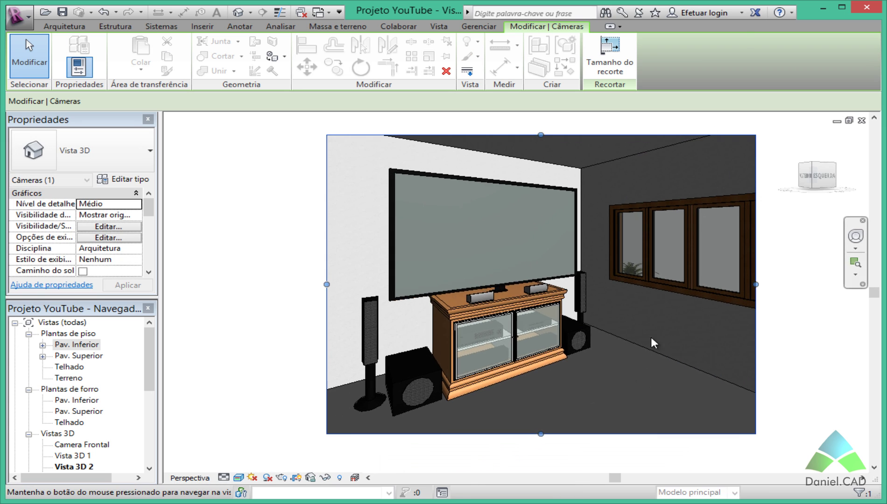
{"action": "left_click_drag", "start_coordinate": [327, 285], "coordinate": [247, 299]}
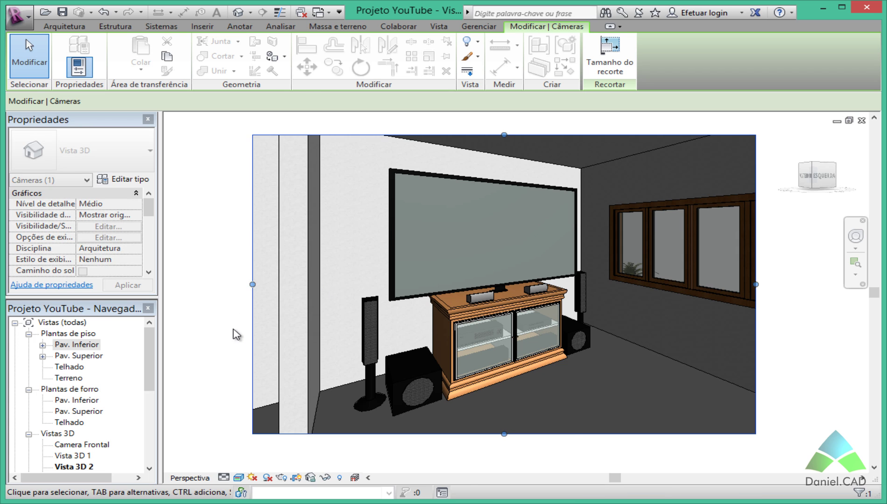
{"action": "left_click_drag", "start_coordinate": [500, 444], "coordinate": [545, 461]}
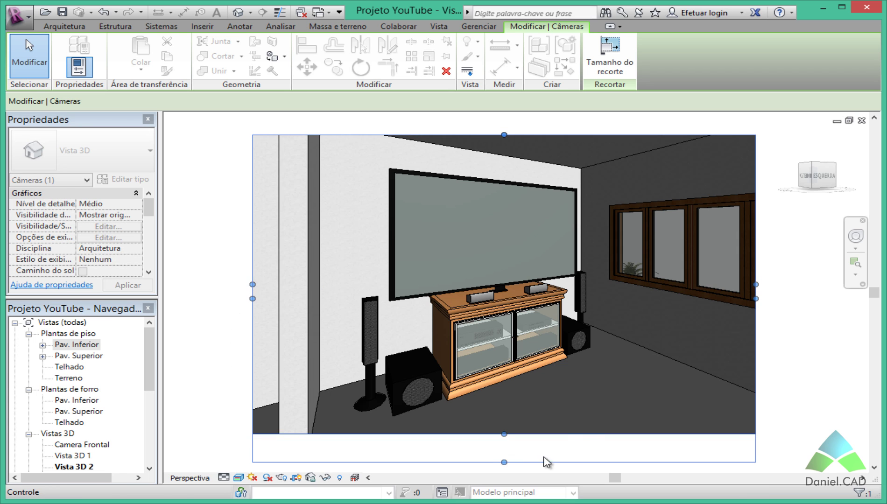
{"action": "scroll", "coordinate": [591, 401], "scroll_direction": "down", "scroll_amount": 2}
{"action": "middle_click_drag", "start_coordinate": [591, 381], "coordinate": [562, 402]}
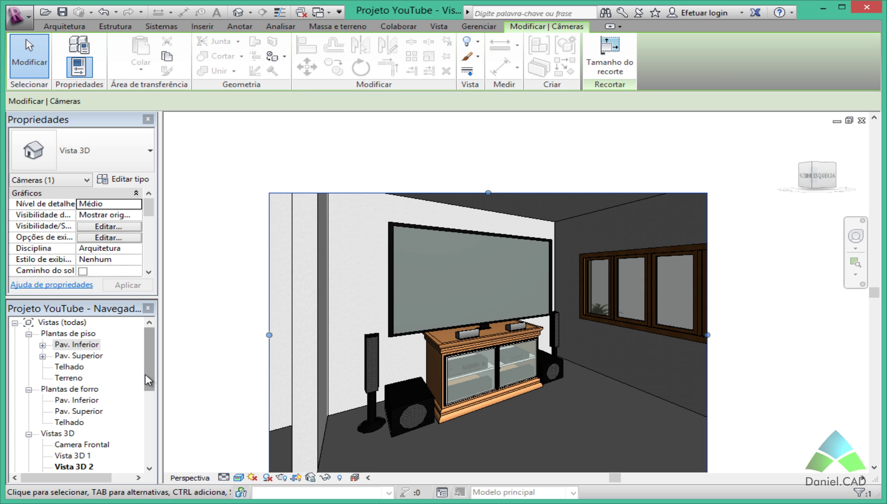
Step: Open the Pav. Inferior plan and zoom out to show the whole ground floor and street
{"action": "double_click", "coordinate": [89, 345]}
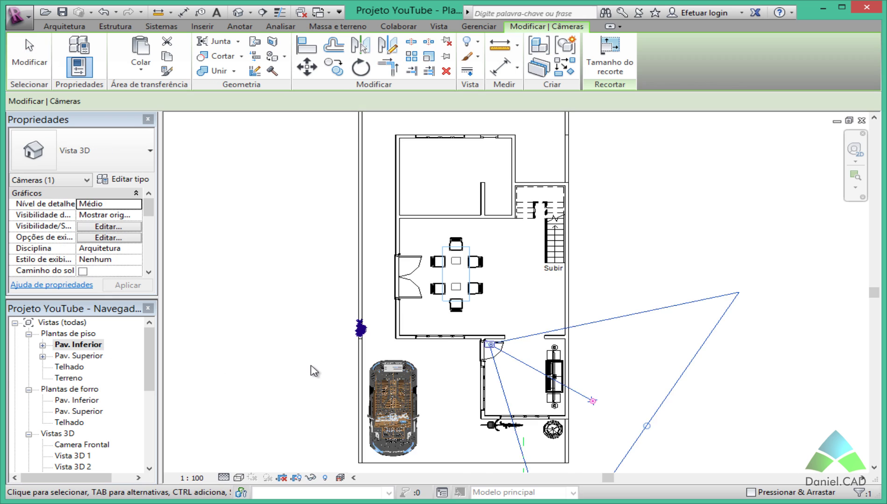
{"action": "scroll", "coordinate": [315, 371], "scroll_direction": "down", "scroll_amount": 2}
{"action": "left_click", "coordinate": [606, 409]}
{"action": "middle_click_drag", "start_coordinate": [607, 409], "coordinate": [668, 301]}
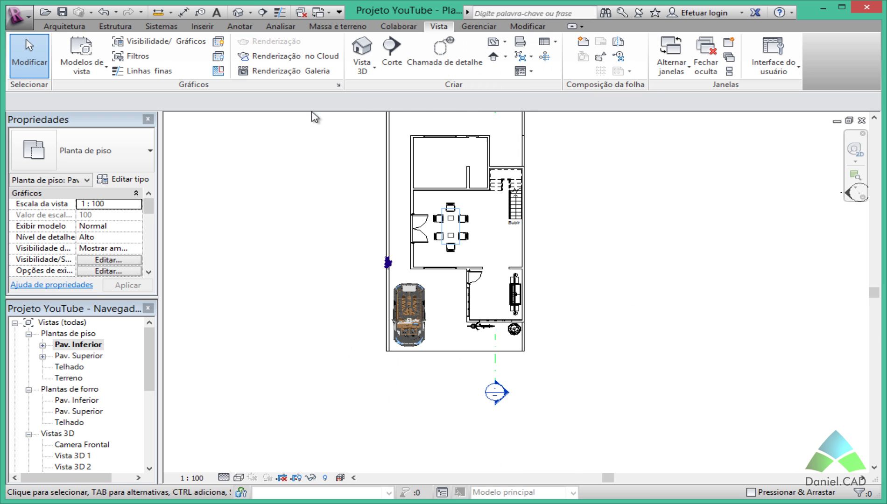
Step: Place a new camera in front of the house, aimed at the facade
{"action": "left_click", "coordinate": [251, 13]}
{"action": "left_click", "coordinate": [269, 48]}
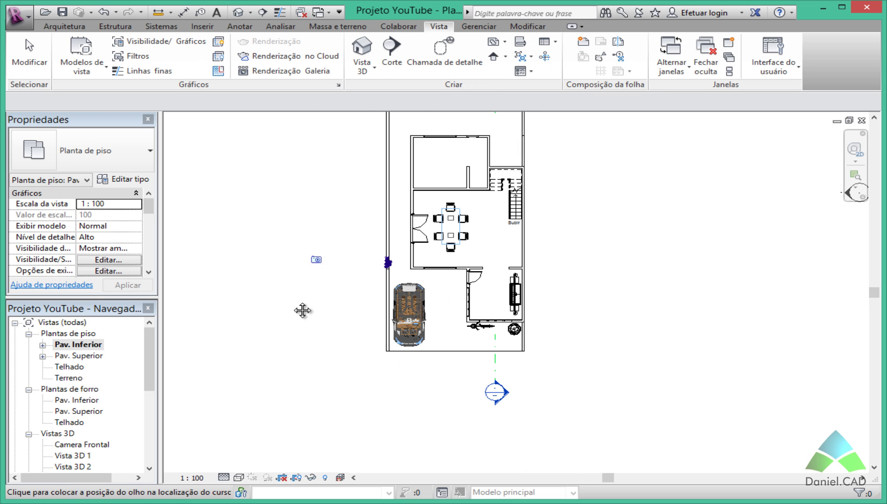
{"action": "middle_click_drag", "start_coordinate": [328, 266], "coordinate": [279, 344]}
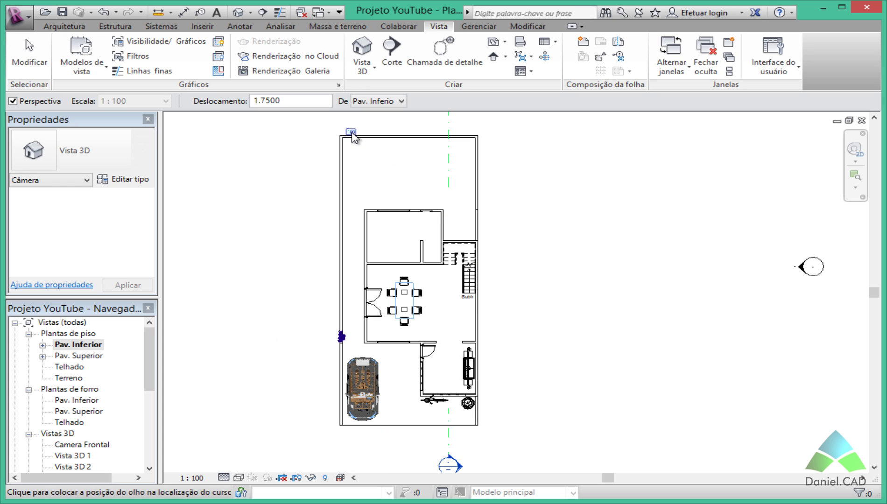
{"action": "middle_click_drag", "start_coordinate": [383, 234], "coordinate": [383, 218]}
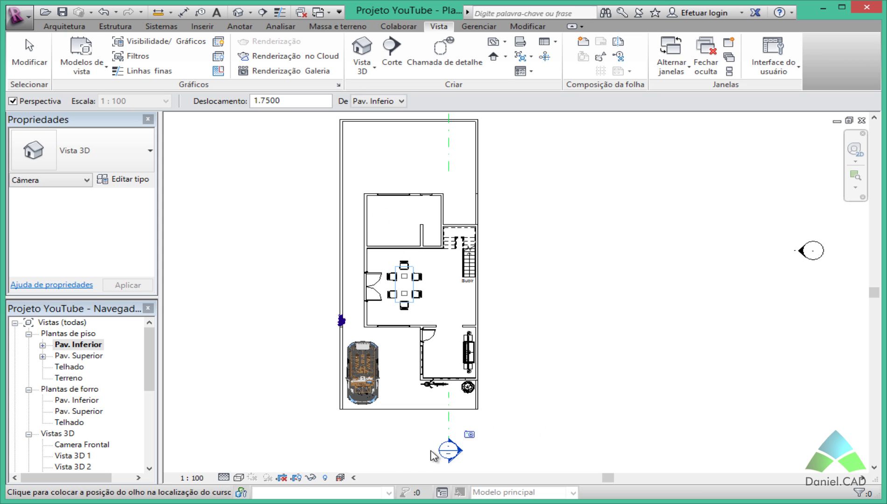
{"action": "middle_click_drag", "start_coordinate": [397, 440], "coordinate": [394, 408]}
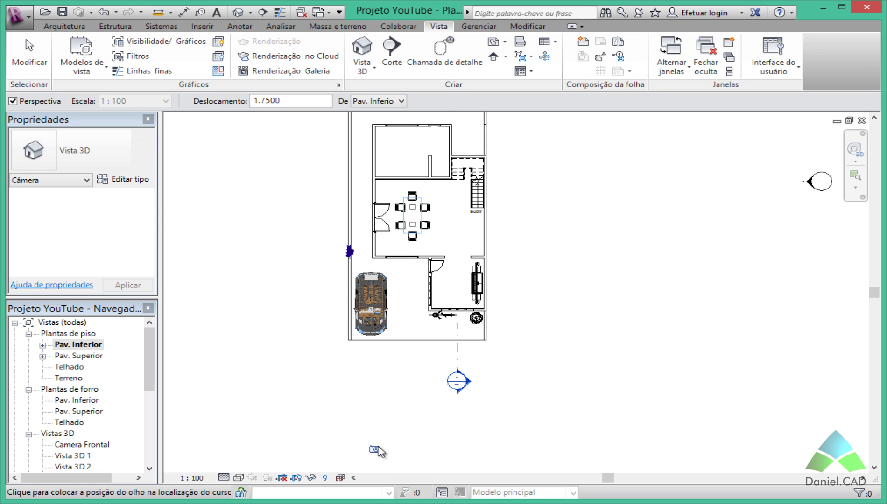
{"action": "left_click", "coordinate": [346, 446]}
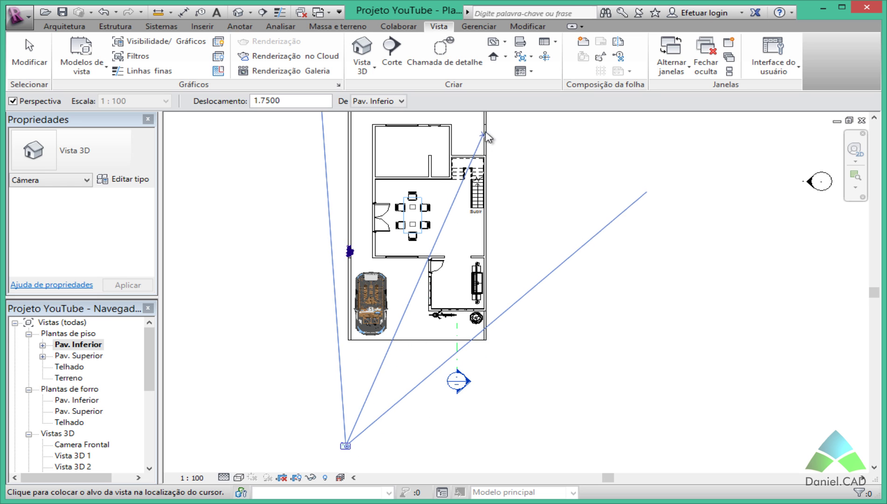
{"action": "left_click", "coordinate": [487, 166]}
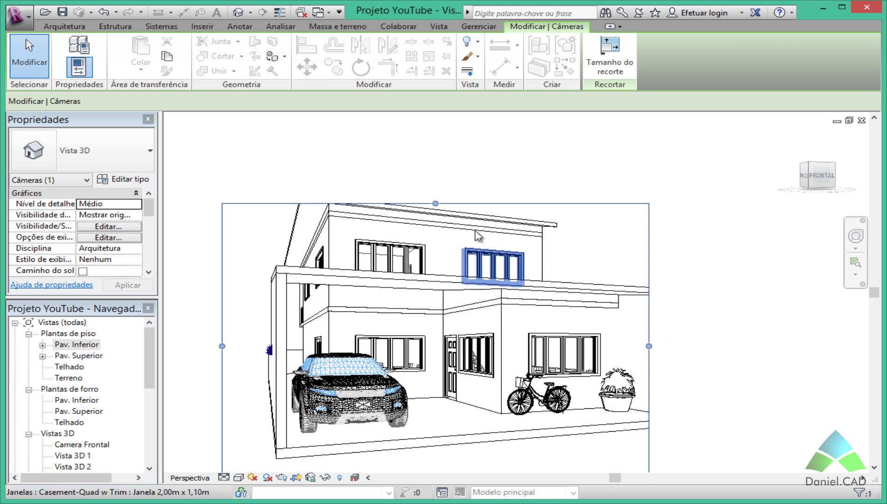
Step: Reframe the Vista 3D 3 crop around the house and roof, and set Realista visual style
{"action": "left_click_drag", "start_coordinate": [442, 207], "coordinate": [444, 147]}
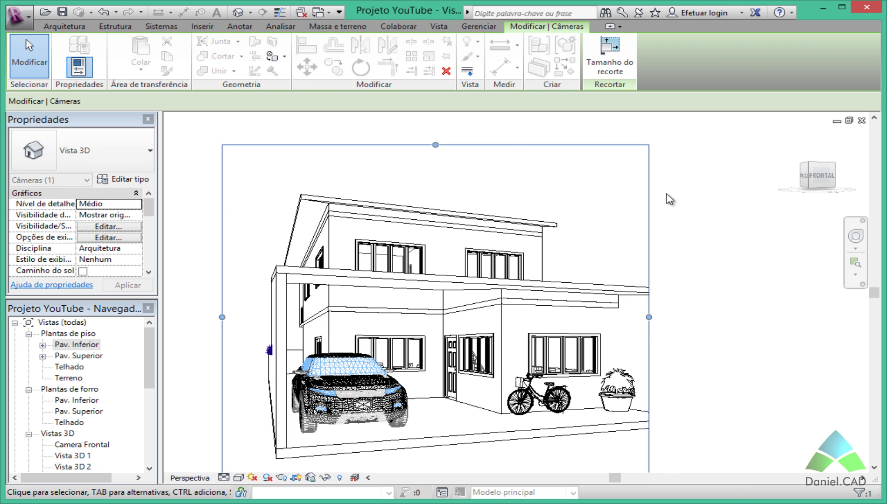
{"action": "left_click_drag", "start_coordinate": [649, 322], "coordinate": [732, 328]}
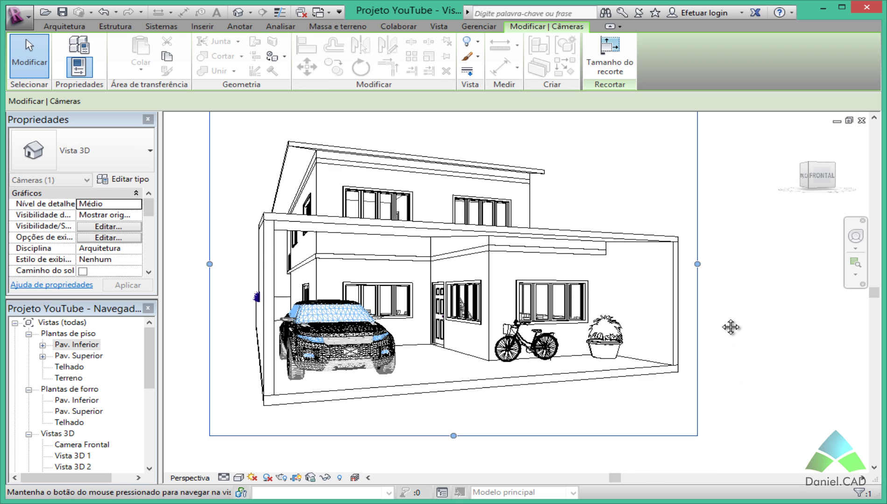
{"action": "left_click_drag", "start_coordinate": [454, 434], "coordinate": [460, 417]}
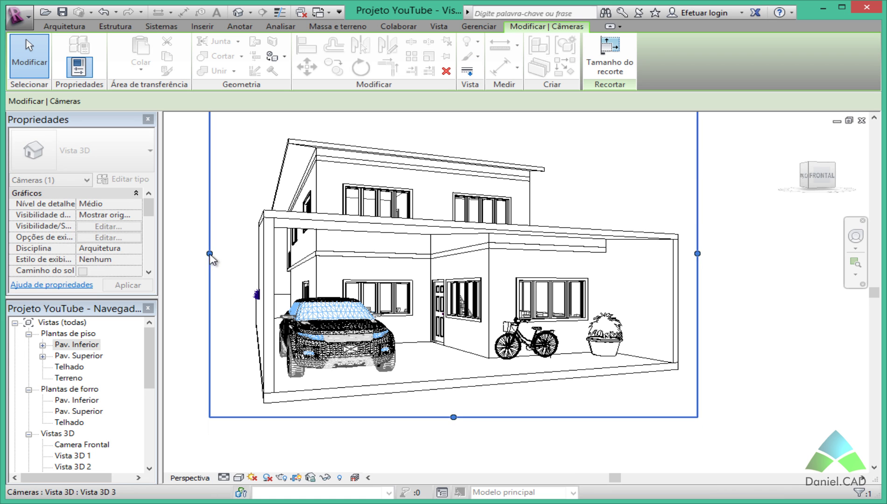
{"action": "left_click_drag", "start_coordinate": [210, 253], "coordinate": [234, 255]}
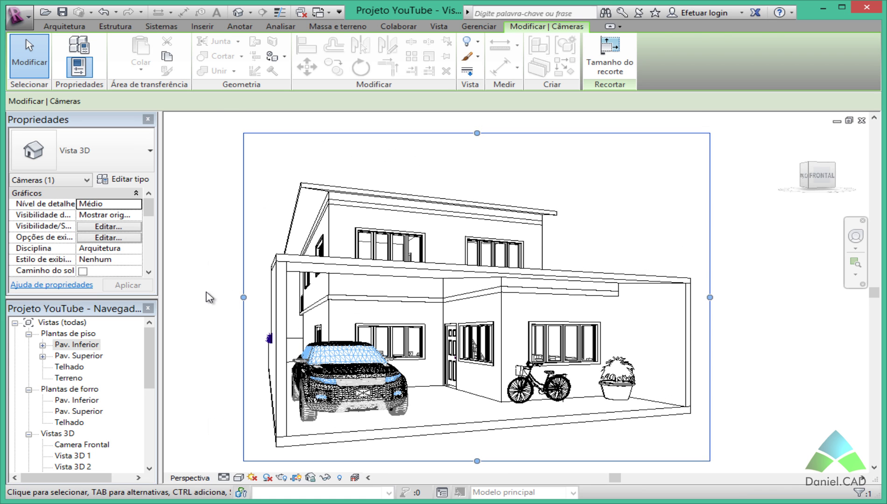
{"action": "left_click", "coordinate": [207, 297]}
{"action": "left_click", "coordinate": [238, 478]}
{"action": "left_click", "coordinate": [262, 451]}
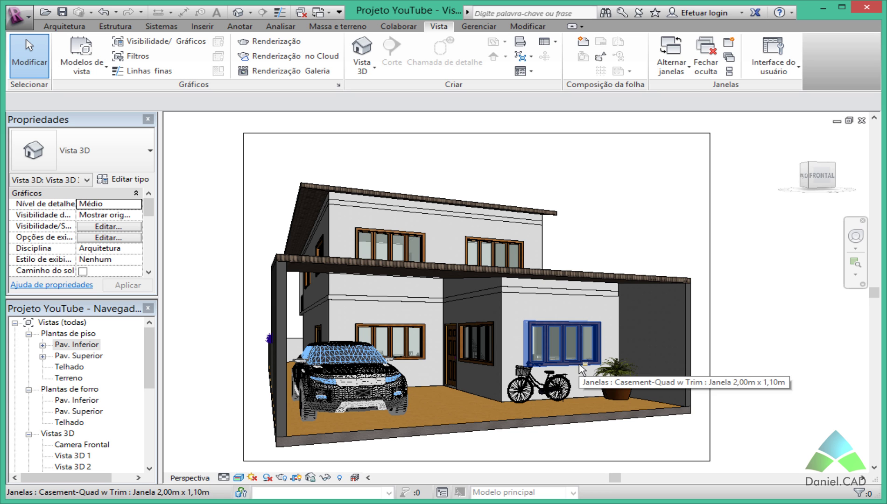
Step: Orbit Vista 3D 3 to face the house more frontally and trim the crop's left, right and top edges
{"action": "middle_click_drag", "start_coordinate": [579, 364], "coordinate": [557, 361], "text": "shift"}
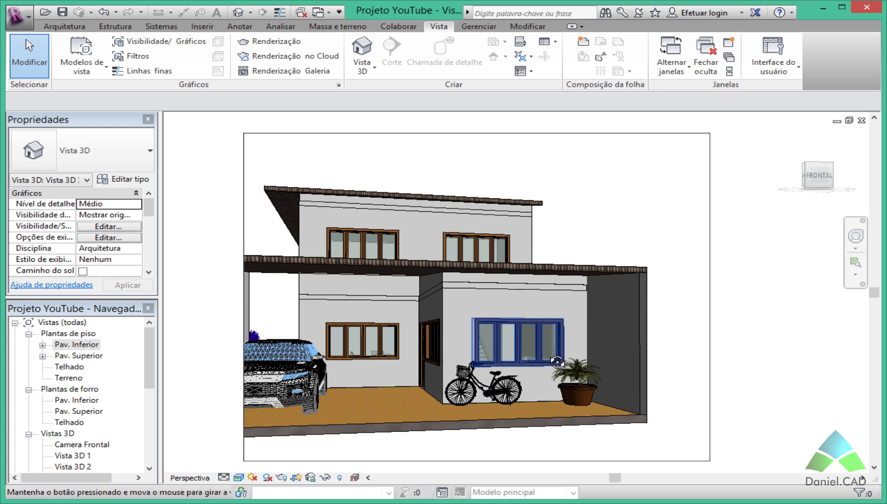
{"action": "middle_click_drag", "start_coordinate": [557, 361], "coordinate": [556, 362], "text": "shift"}
{"action": "middle_click_drag", "start_coordinate": [750, 353], "coordinate": [813, 347]}
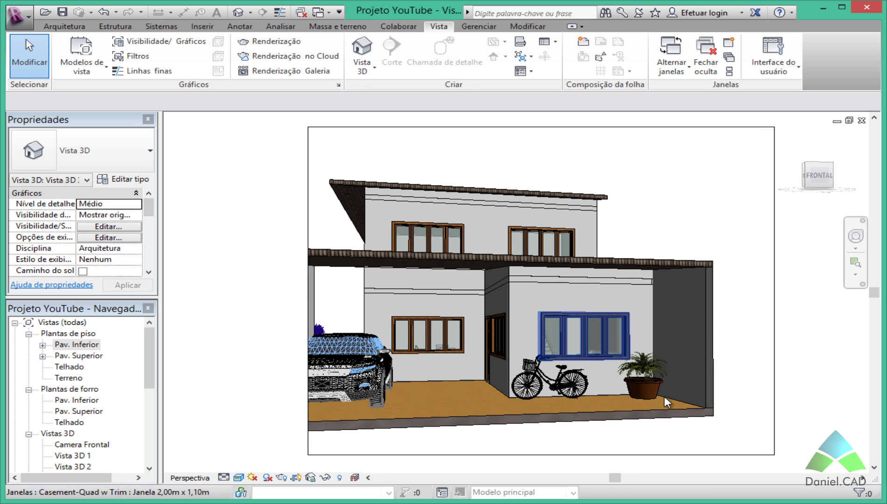
{"action": "left_click", "coordinate": [308, 231]}
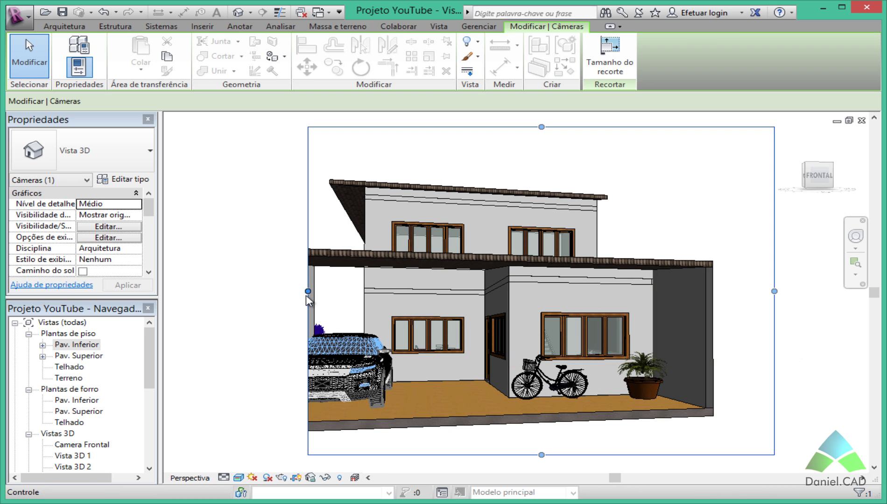
{"action": "left_click_drag", "start_coordinate": [308, 291], "coordinate": [205, 290]}
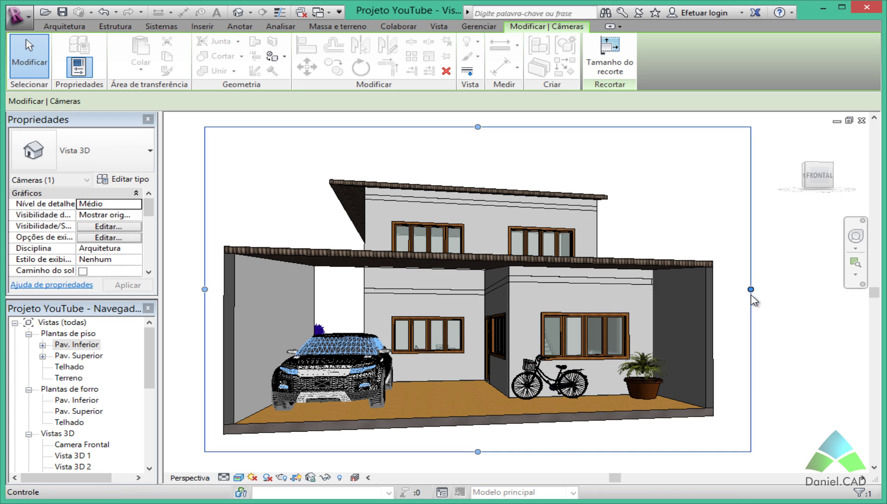
{"action": "left_click_drag", "start_coordinate": [751, 289], "coordinate": [683, 266]}
{"action": "left_click_drag", "start_coordinate": [469, 127], "coordinate": [470, 148]}
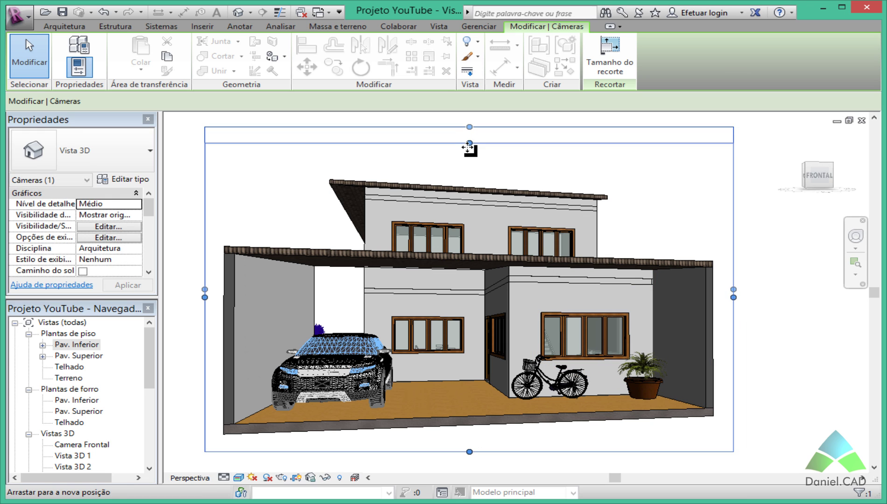
{"action": "left_click", "coordinate": [819, 337]}
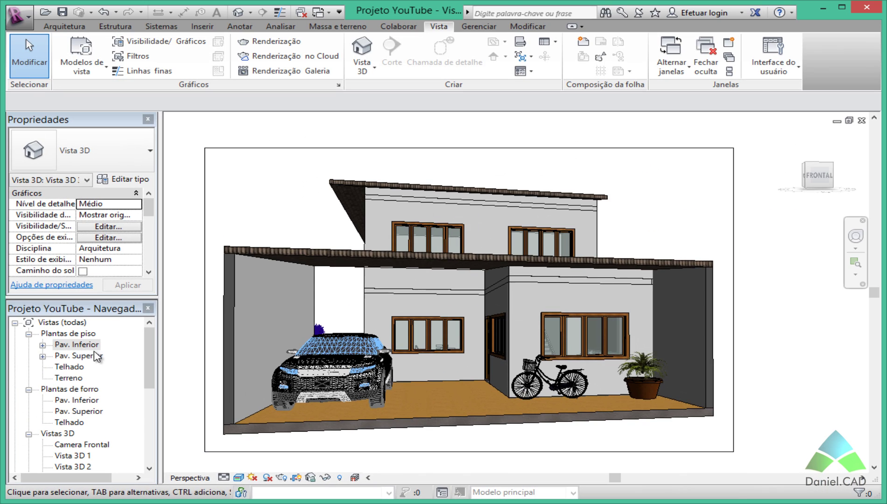
{"action": "left_click", "coordinate": [92, 348]}
{"action": "double_click", "coordinate": [92, 349]}
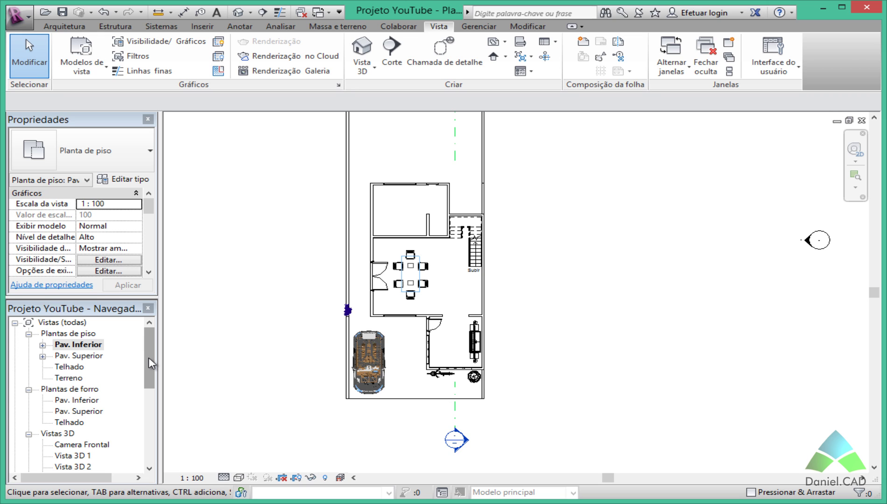
{"action": "left_click_drag", "start_coordinate": [149, 358], "coordinate": [149, 380]}
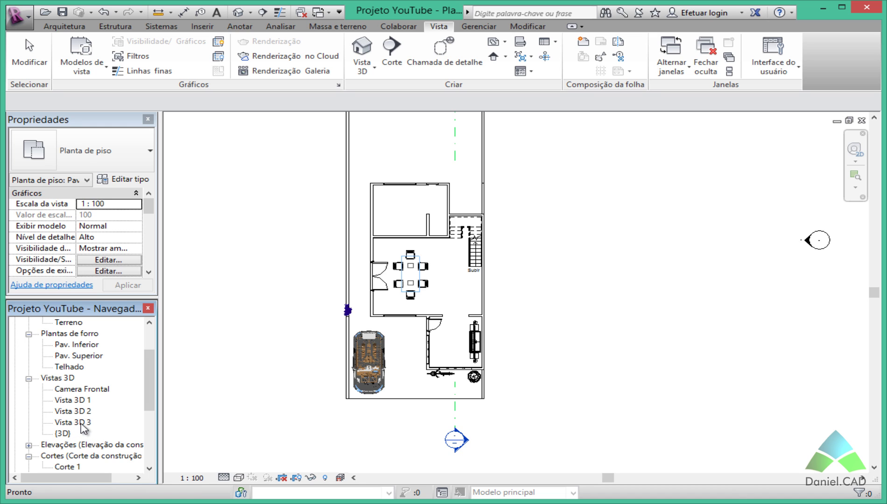
{"action": "double_click", "coordinate": [79, 423]}
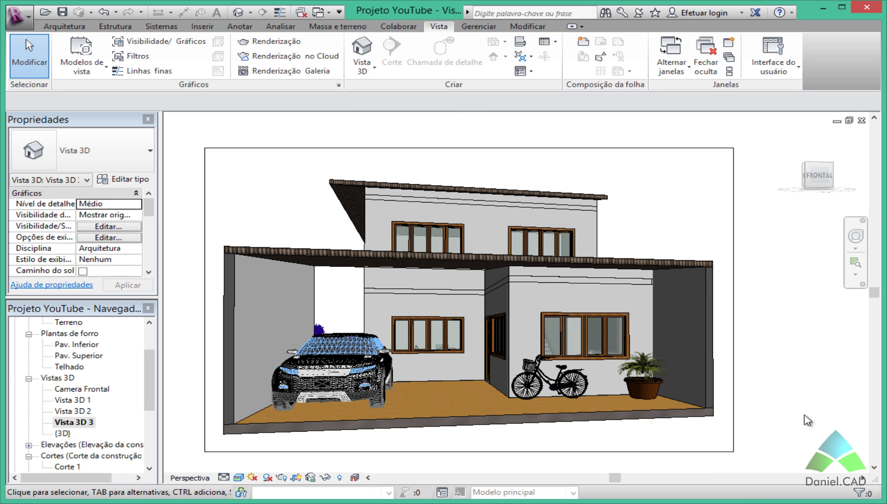
{"action": "middle_click_drag", "start_coordinate": [792, 423], "coordinate": [797, 420]}
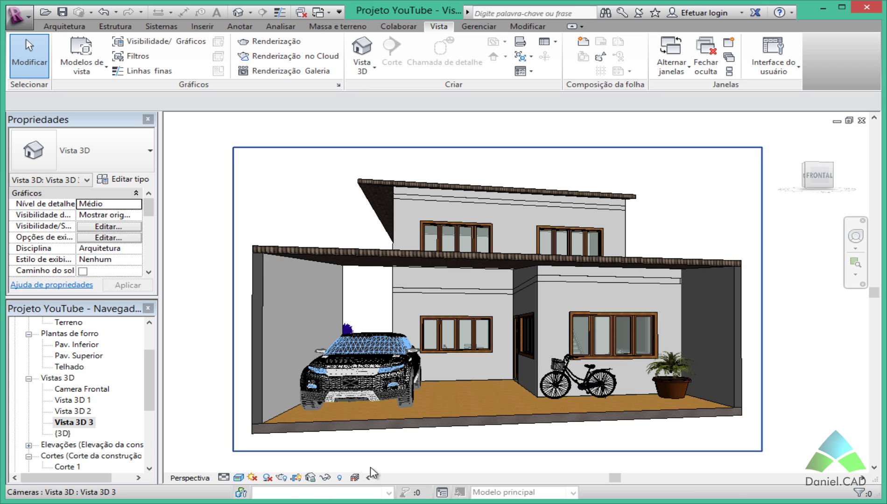
Step: Open the Renderização dialog, move it aside, and choose Média quality in Configuração
{"action": "key", "text": "r"}
{"action": "key", "text": "r"}
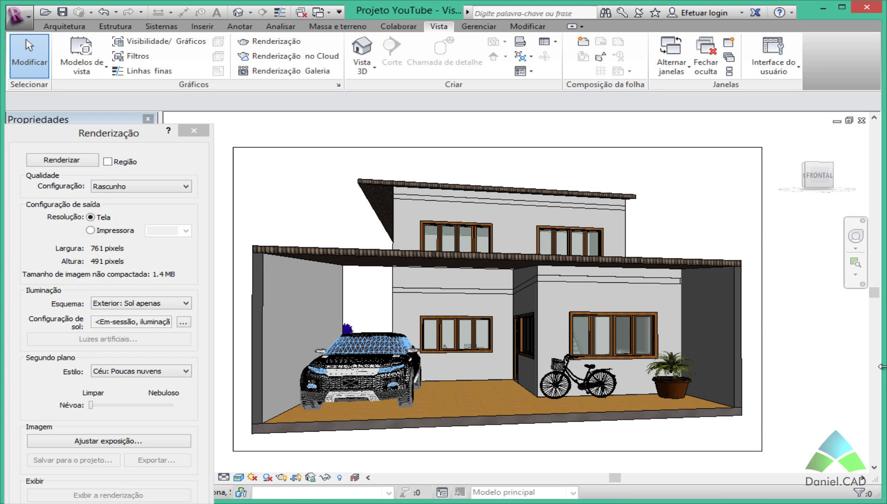
{"action": "mouse_move", "coordinate": [145, 131]}
{"action": "left_mouse_down"}
{"action": "mouse_move", "coordinate": [161, 64]}
{"action": "mouse_move", "coordinate": [142, 64]}
{"action": "left_mouse_up"}
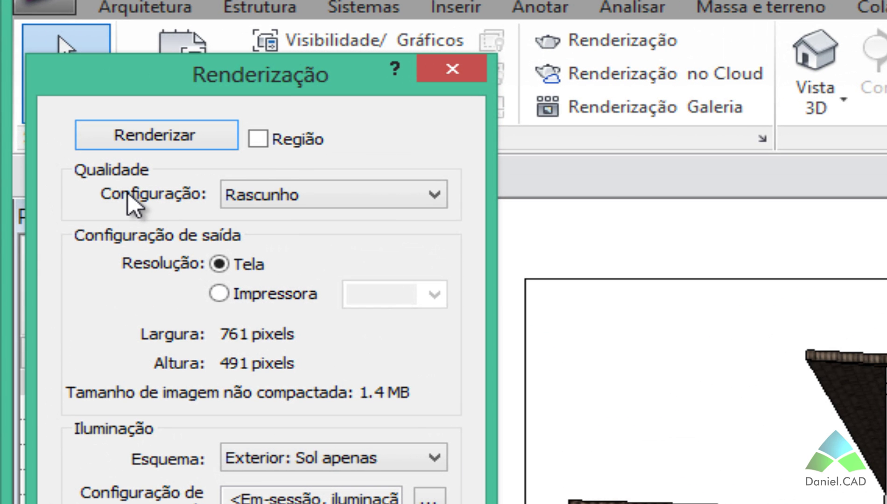
{"action": "left_click", "coordinate": [310, 197]}
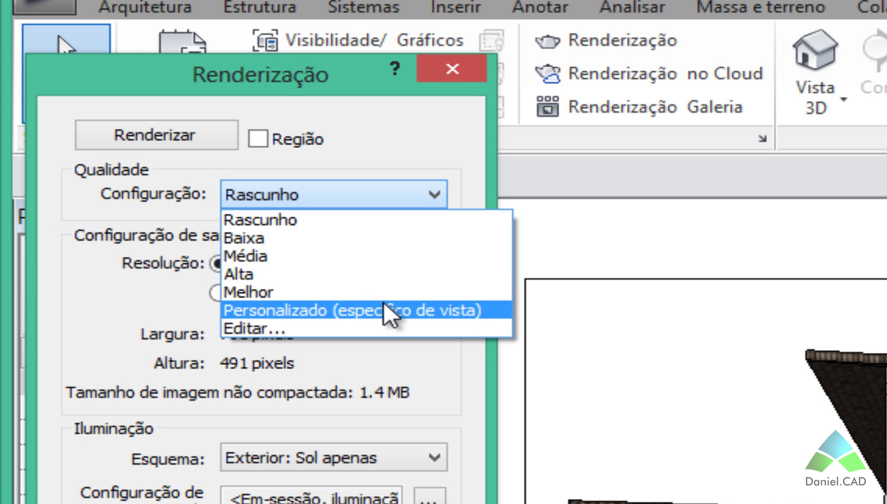
{"action": "left_click", "coordinate": [328, 259]}
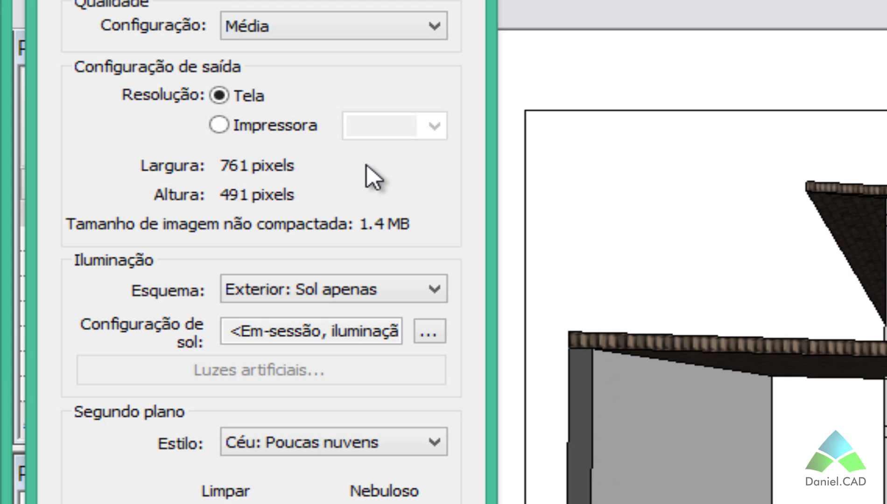
Step: Switch render output to Impressora resolution at 150 DPI, giving 1097 × 708 pixels
{"action": "left_click", "coordinate": [244, 122]}
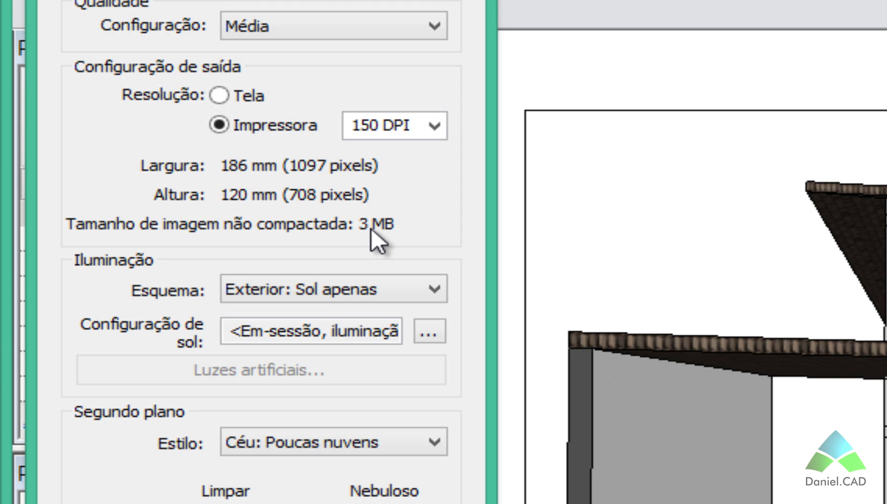
Step: Try 300 and 600 DPI printer resolution, then return output to Tela at 761 × 491
{"action": "left_click", "coordinate": [438, 126]}
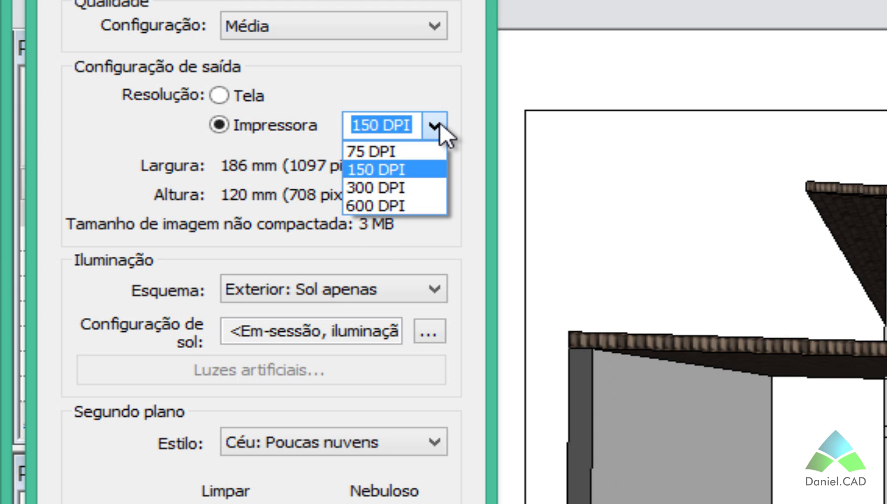
{"action": "left_click", "coordinate": [414, 189]}
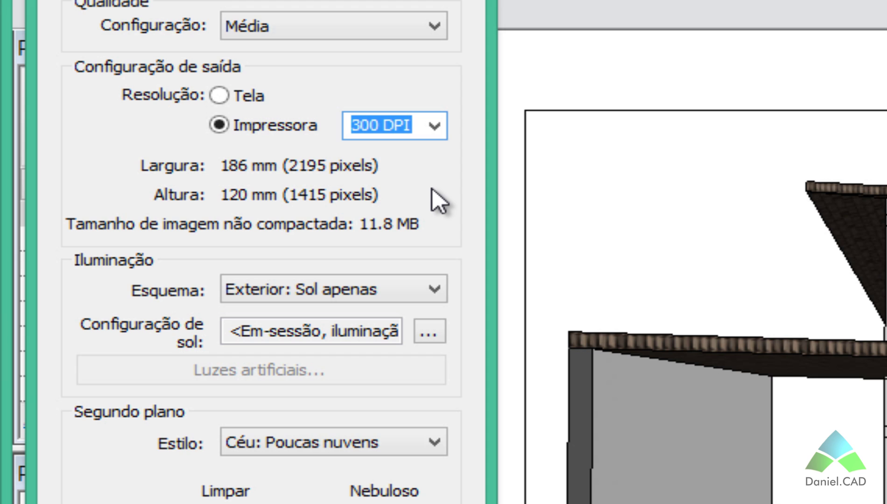
{"action": "left_click", "coordinate": [437, 126]}
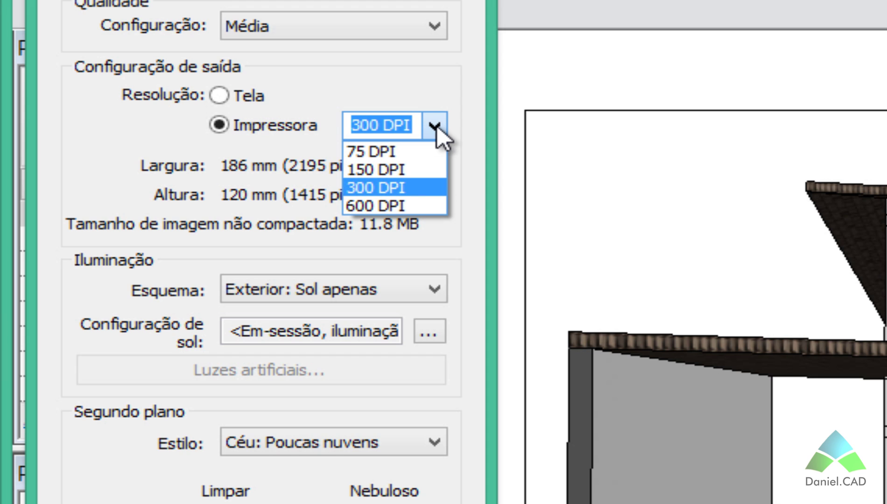
{"action": "left_click", "coordinate": [406, 204]}
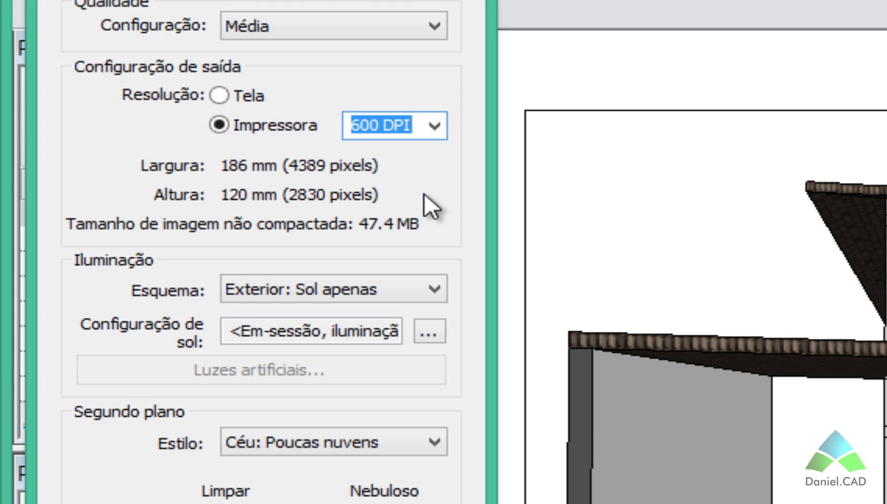
{"action": "left_click", "coordinate": [223, 96]}
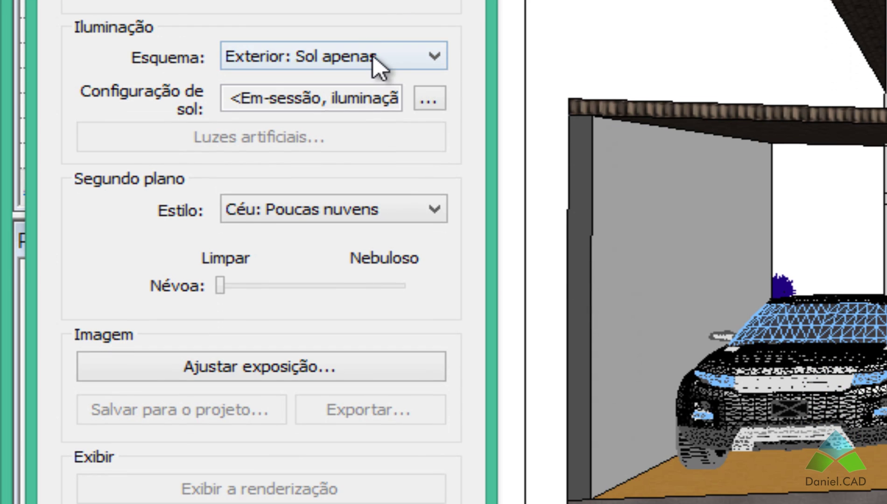
{"action": "left_click", "coordinate": [374, 58]}
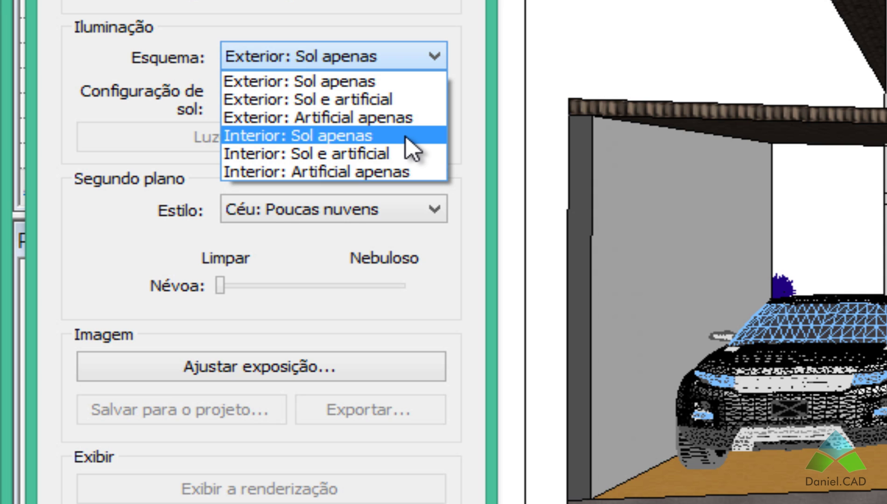
{"action": "left_click", "coordinate": [423, 82]}
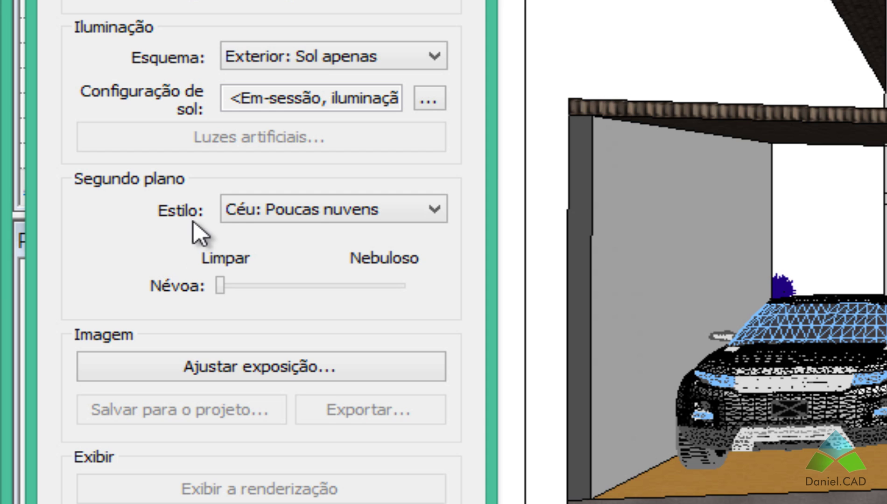
Step: Try the Céu: Sem nuvens background, then switch to a plain Cor background of RGB 128-196-255
{"action": "left_click", "coordinate": [303, 209]}
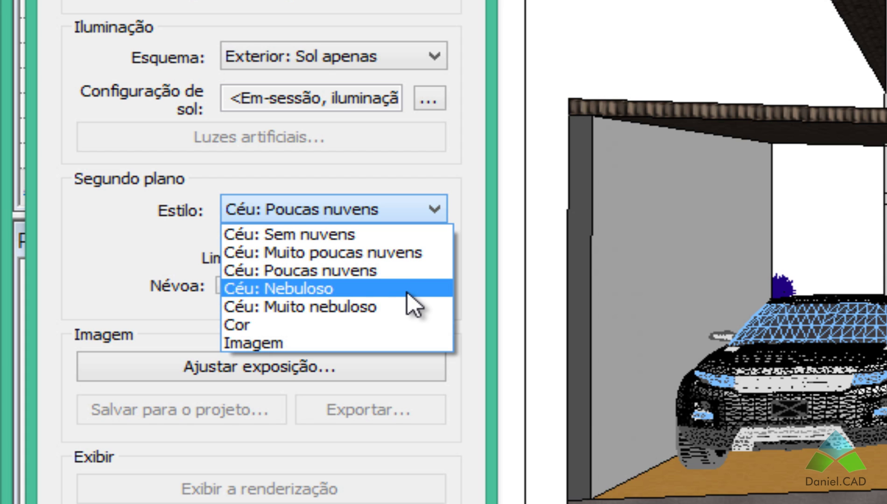
{"action": "left_click", "coordinate": [420, 234]}
{"action": "left_click", "coordinate": [424, 217]}
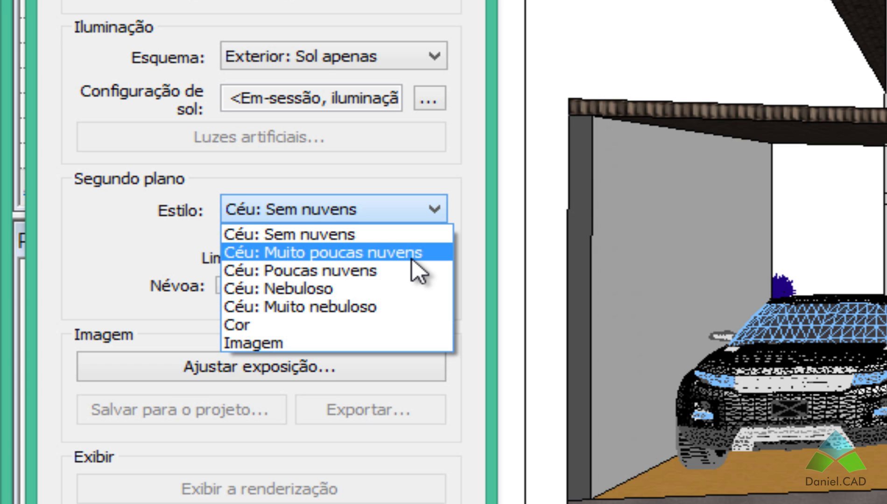
{"action": "left_click", "coordinate": [363, 322]}
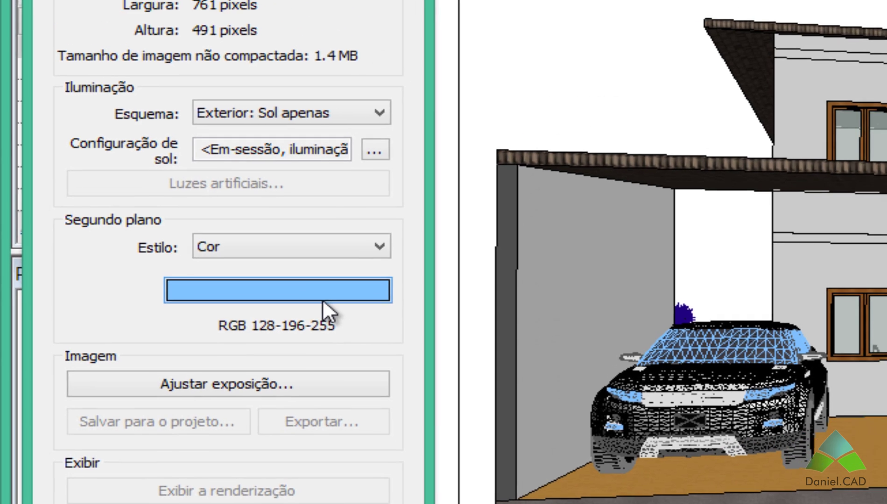
Step: Close the colour picker, try an Image background, then cancel it
{"action": "left_click", "coordinate": [364, 264]}
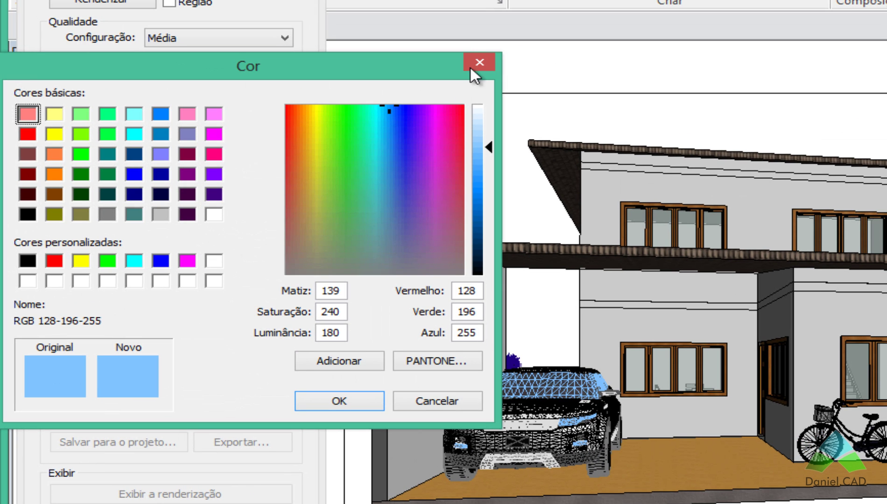
{"action": "left_click", "coordinate": [472, 66]}
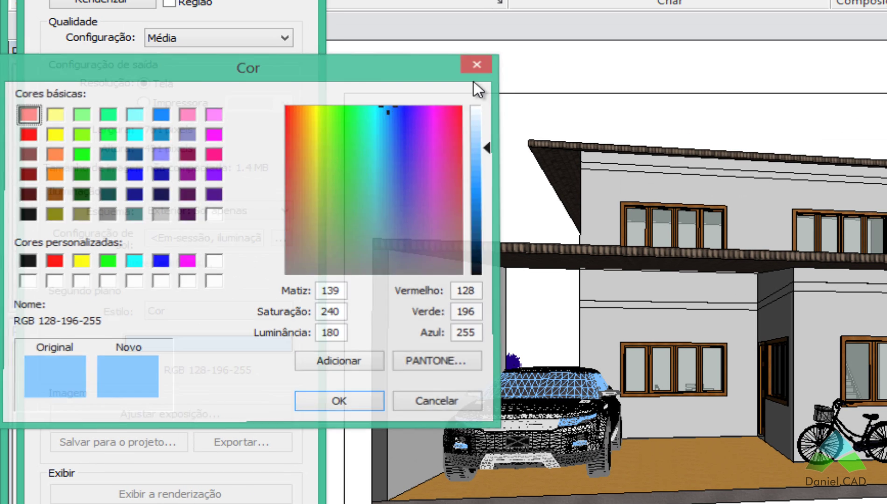
{"action": "left_click", "coordinate": [256, 313]}
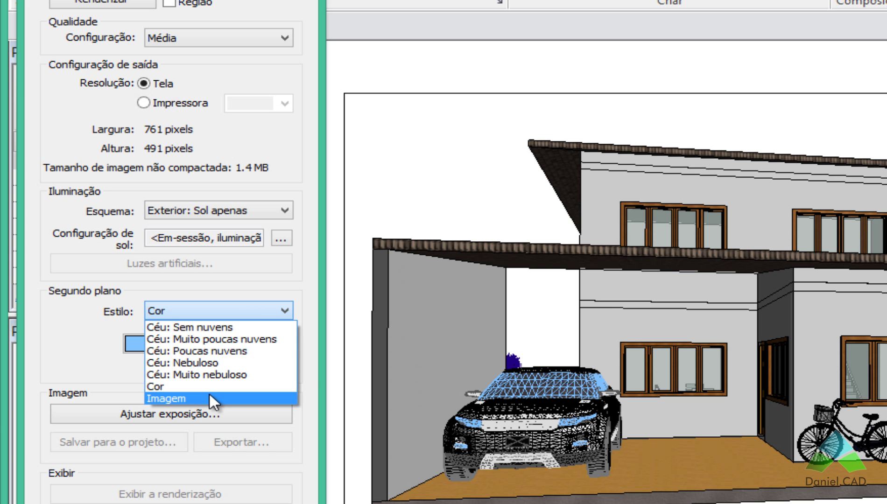
{"action": "left_click", "coordinate": [209, 398]}
{"action": "left_click_drag", "start_coordinate": [280, 93], "coordinate": [315, 97]}
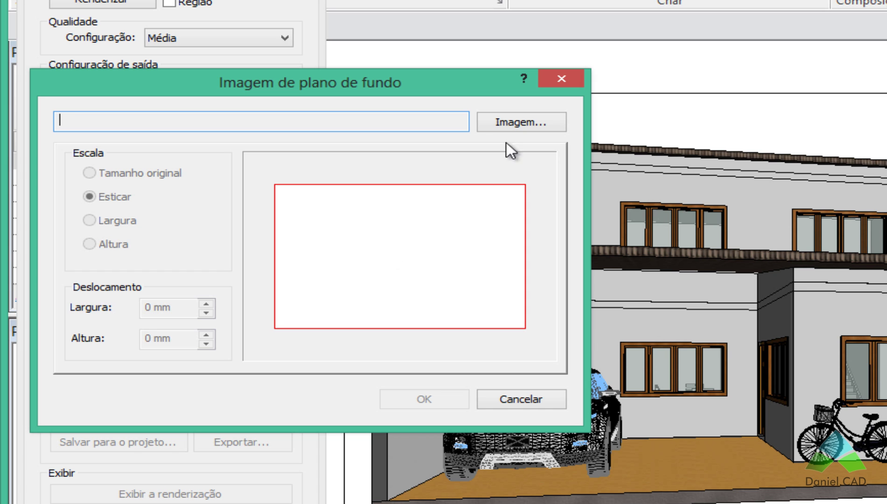
{"action": "left_click", "coordinate": [561, 80]}
Step: Set the background to Céu: Muito poucas nuvens, leaving Névoa at Limpar
{"action": "left_click", "coordinate": [245, 312]}
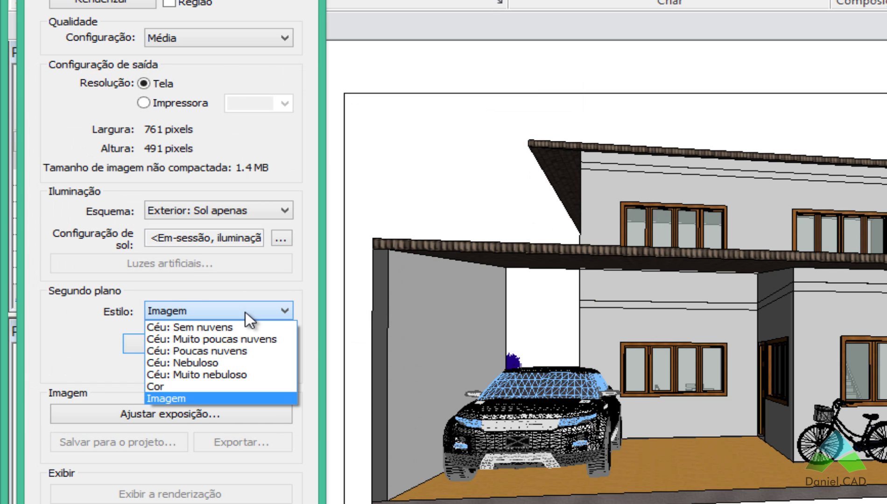
{"action": "left_click", "coordinate": [233, 342]}
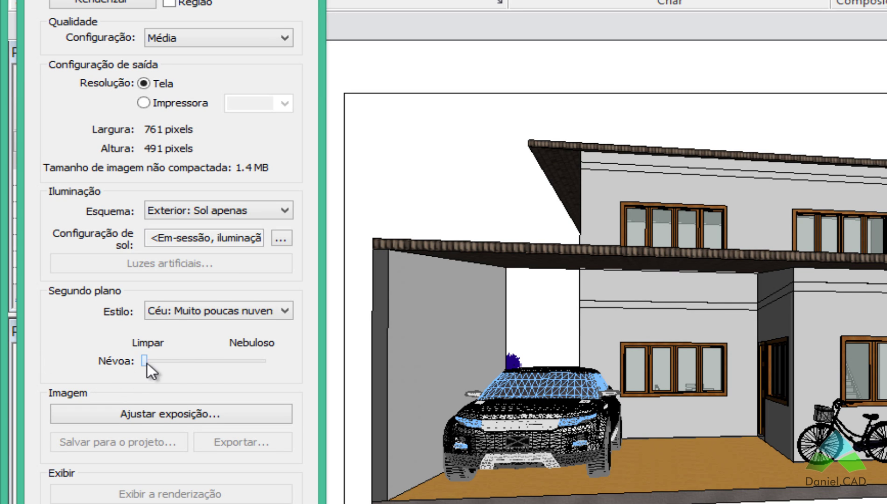
{"action": "left_click_drag", "start_coordinate": [174, 362], "coordinate": [258, 361]}
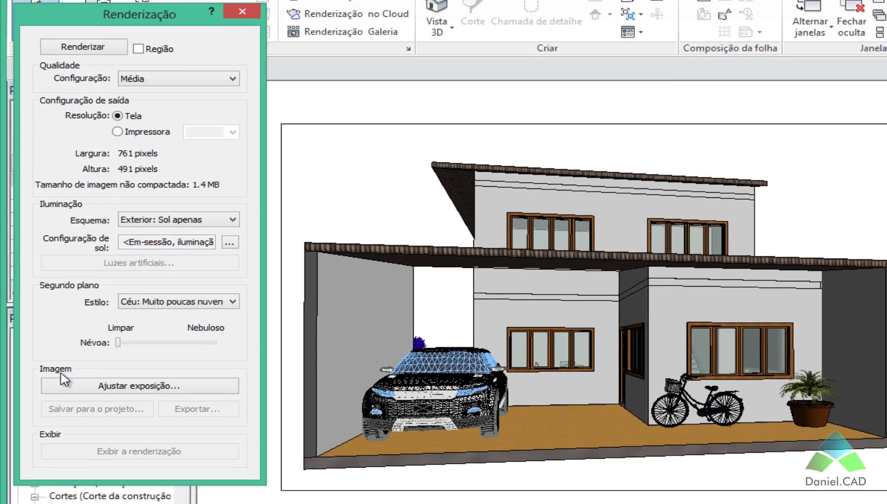
{"action": "left_click", "coordinate": [110, 387]}
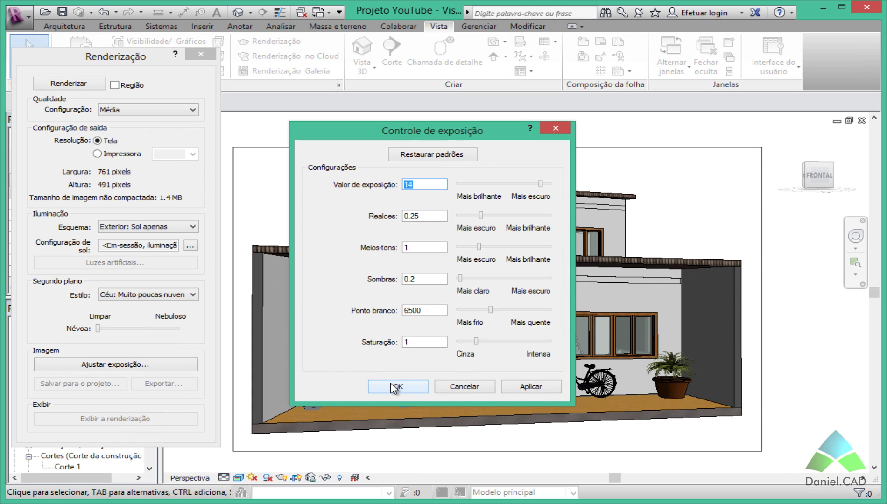
{"action": "left_click", "coordinate": [391, 385]}
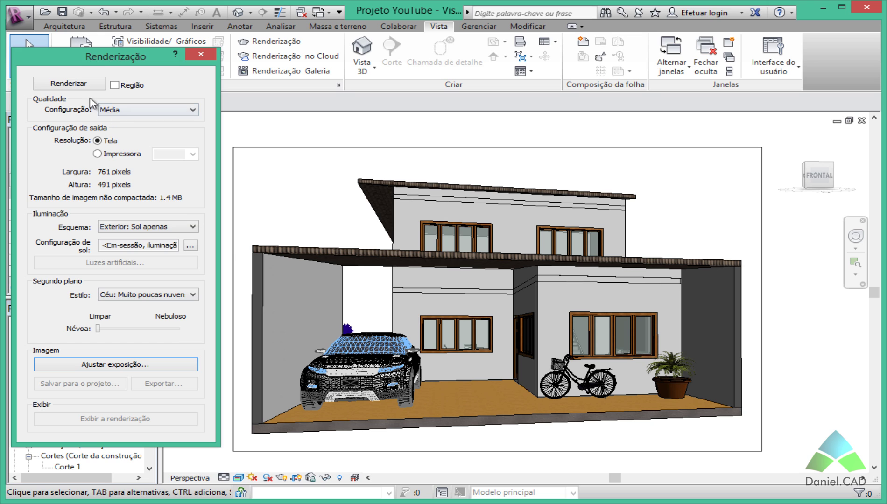
Step: Render Vista 3D 3 photorealistically against the blue sky, then reopen the exposure controls
{"action": "left_click", "coordinate": [68, 84]}
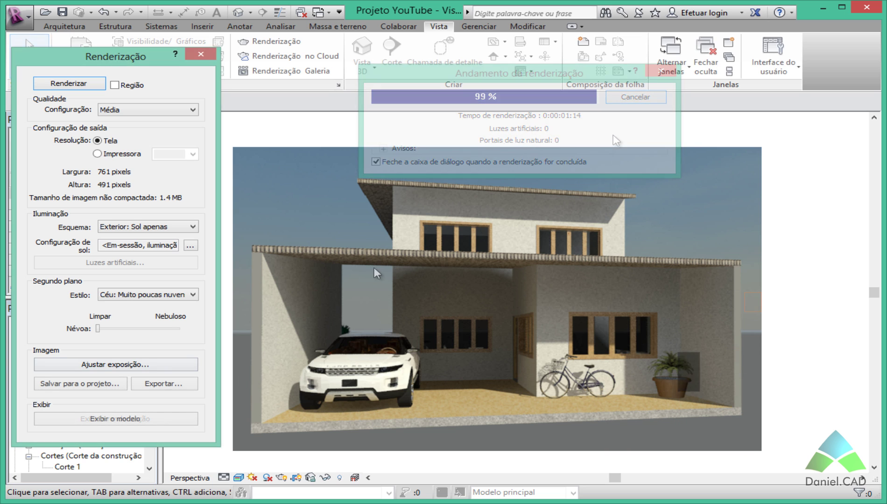
{"action": "left_click", "coordinate": [171, 366]}
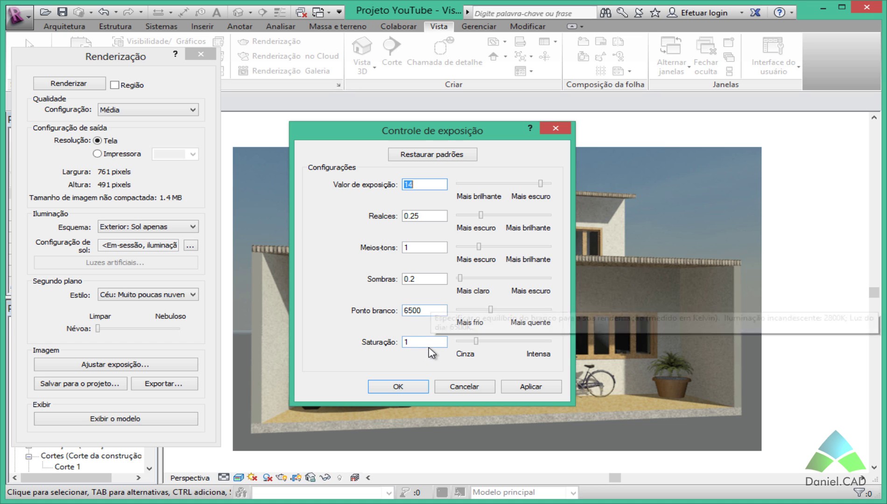
Step: Set the exposure Saturação to 2, apply it and close Controle de exposição
{"action": "left_click_drag", "start_coordinate": [488, 124], "coordinate": [781, 71]}
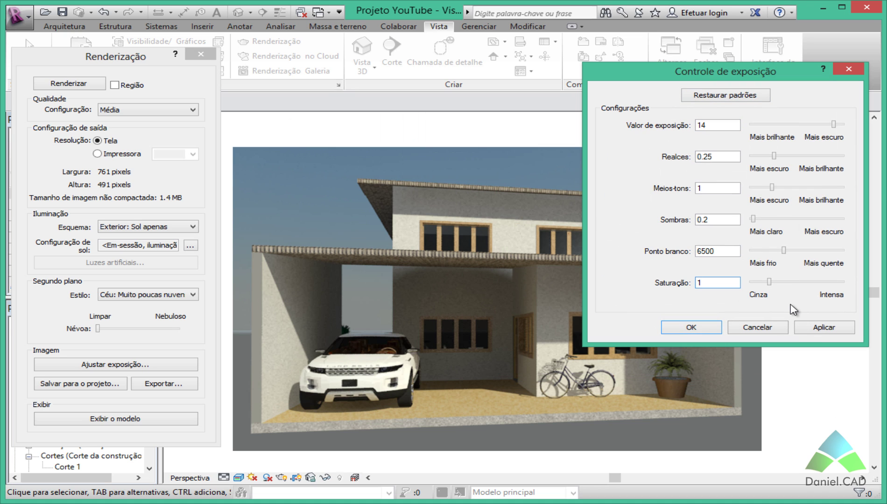
{"action": "type", "text": ".5"}
{"action": "left_click", "coordinate": [840, 329]}
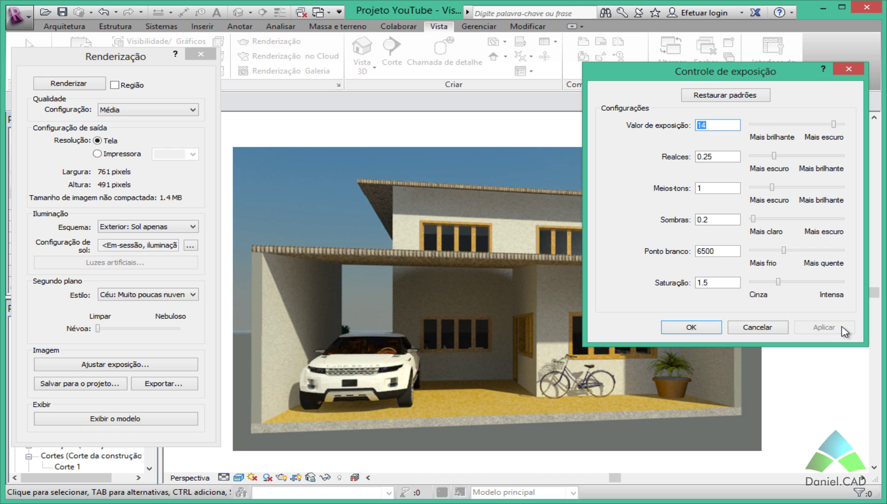
{"action": "left_click_drag", "start_coordinate": [719, 280], "coordinate": [680, 288]}
{"action": "type", "text": "2"}
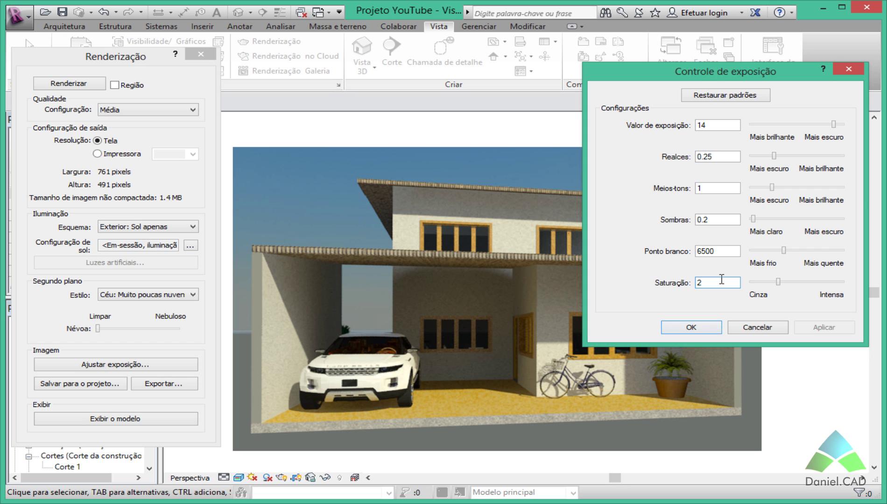
{"action": "left_click", "coordinate": [716, 327]}
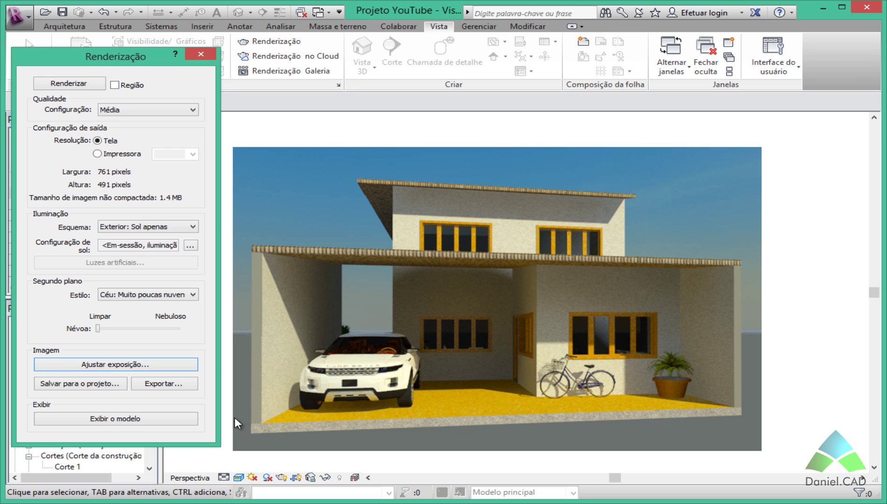
Step: Save the render to the project as Render 01
{"action": "left_click", "coordinate": [65, 384]}
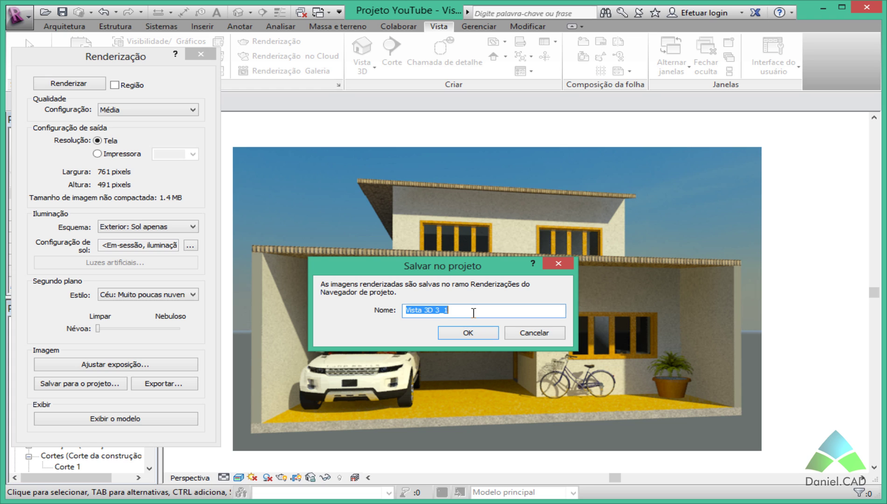
{"action": "type", "text": "Rende"}
{"action": "type", "text": "r 01"}
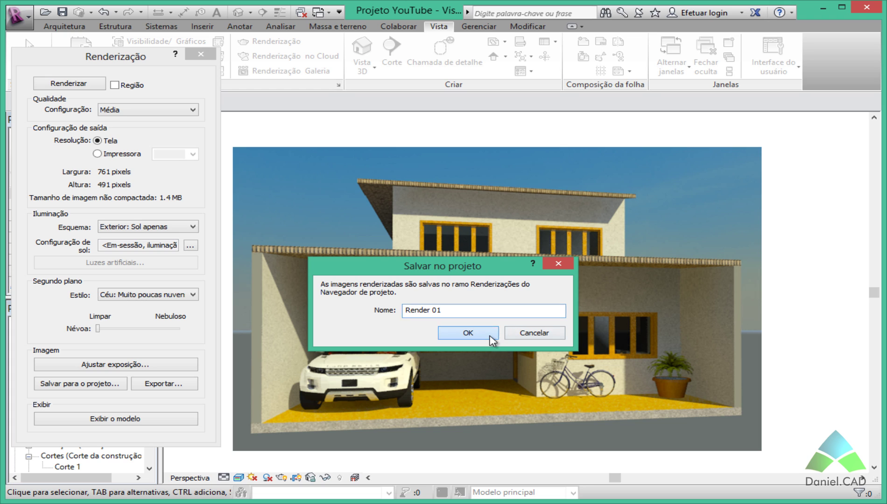
{"action": "left_click", "coordinate": [489, 332]}
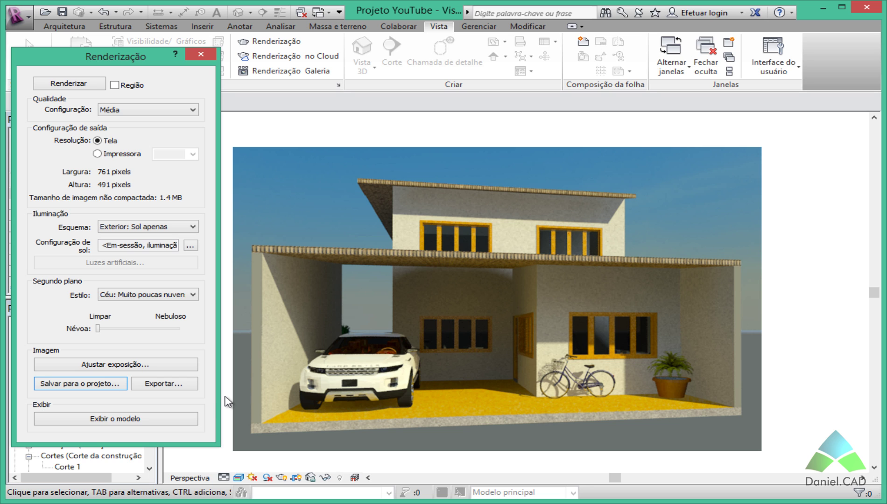
Step: Export the render as JPEG 'Render 01' into the Biblioteca Revit folder
{"action": "left_click", "coordinate": [194, 388]}
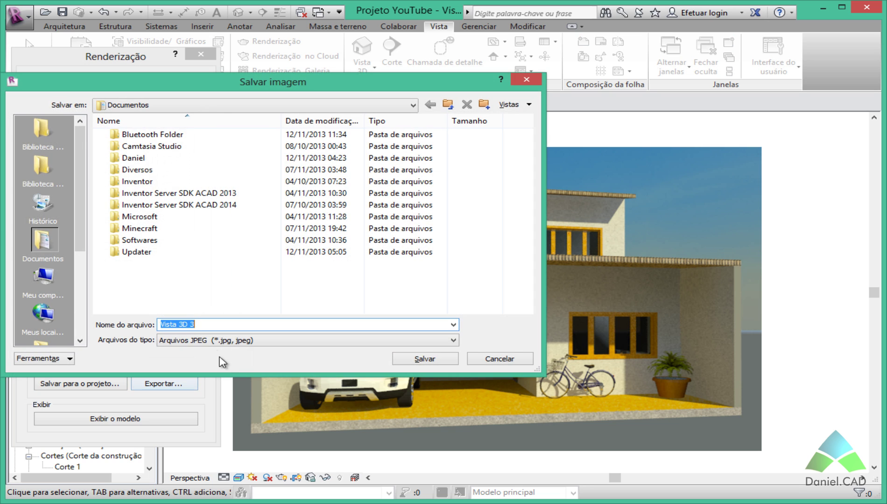
{"action": "left_click_drag", "start_coordinate": [226, 85], "coordinate": [391, 122]}
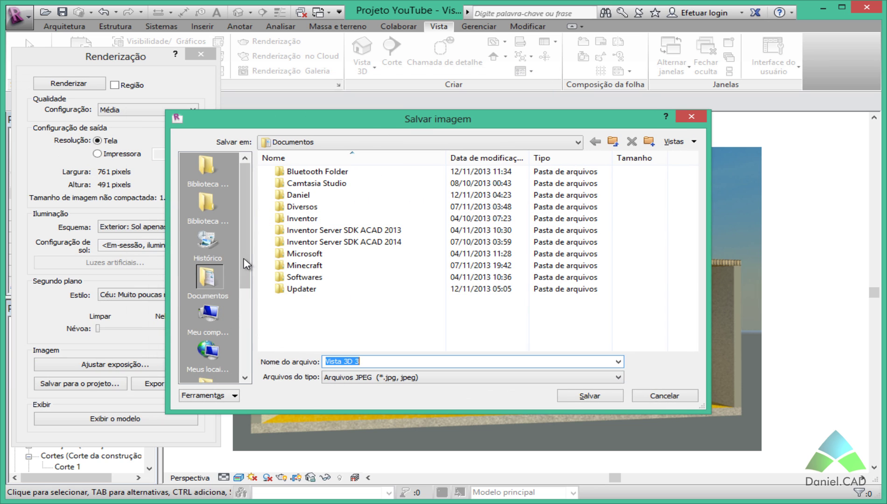
{"action": "left_click", "coordinate": [209, 168]}
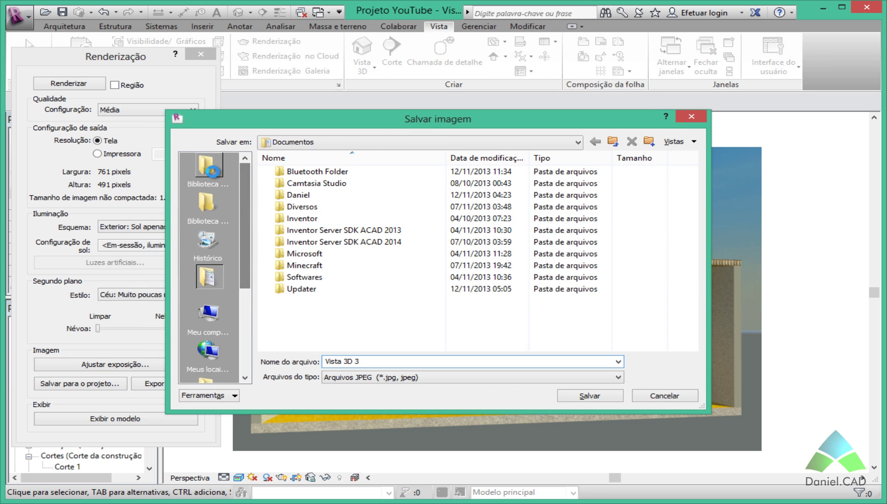
{"action": "left_click", "coordinate": [369, 362]}
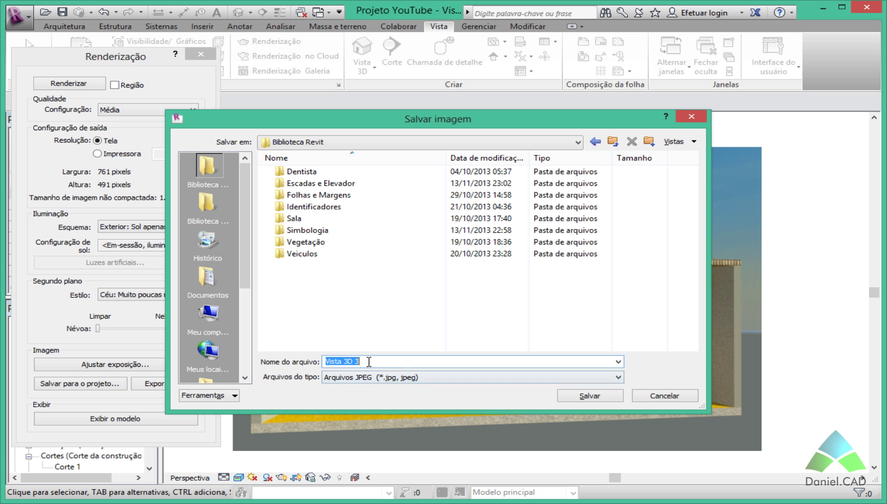
{"action": "left_click", "coordinate": [410, 382]}
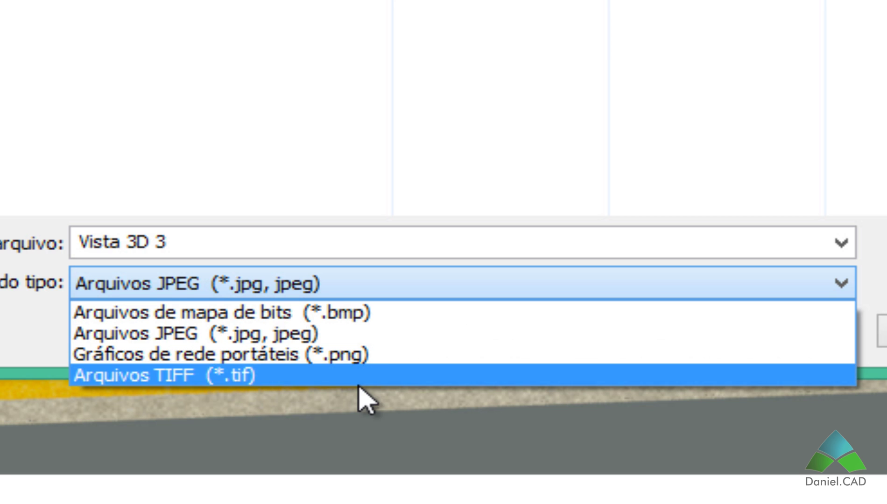
{"action": "left_click", "coordinate": [378, 354]}
{"action": "left_click", "coordinate": [372, 335]}
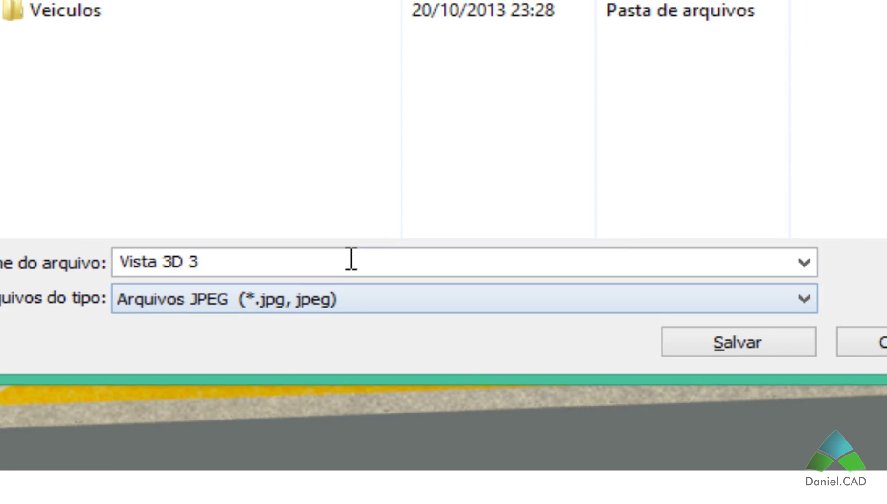
{"action": "type", "text": "Rende"}
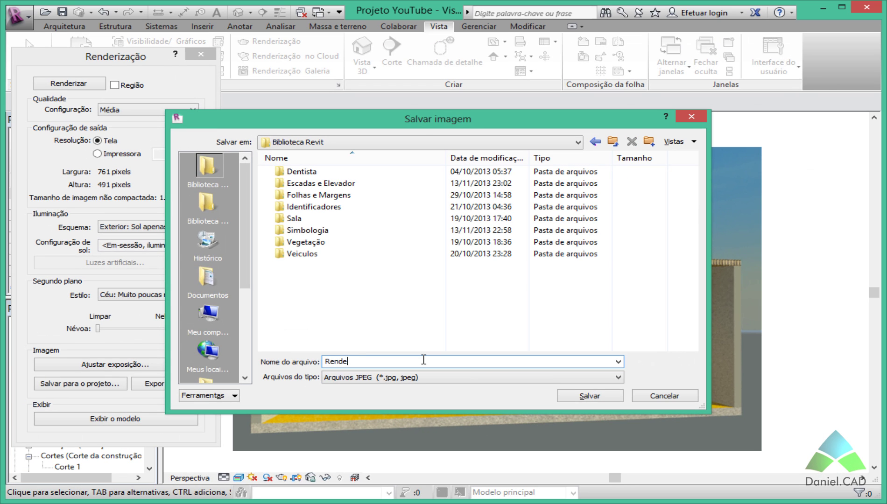
{"action": "type", "text": "r 01"}
{"action": "key", "text": "Return"}
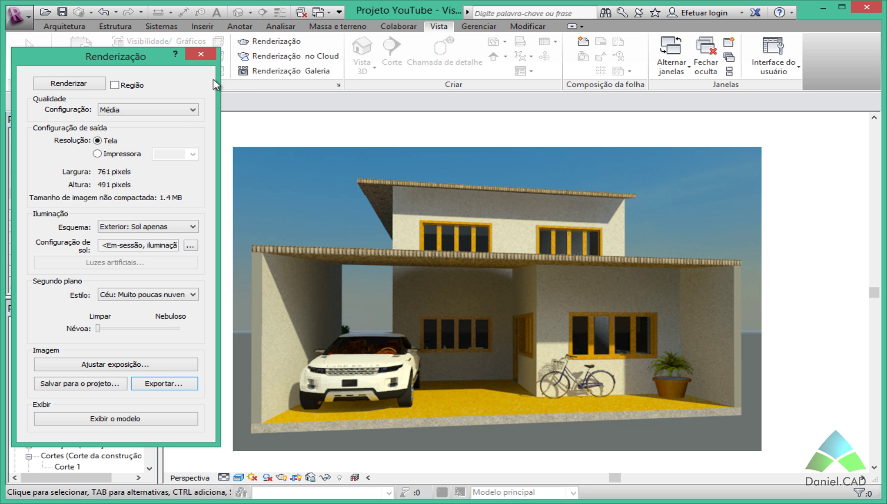
Step: Close the Rendering dialog and select Render 01 under Renderizações in the Project Browser
{"action": "left_click", "coordinate": [198, 58]}
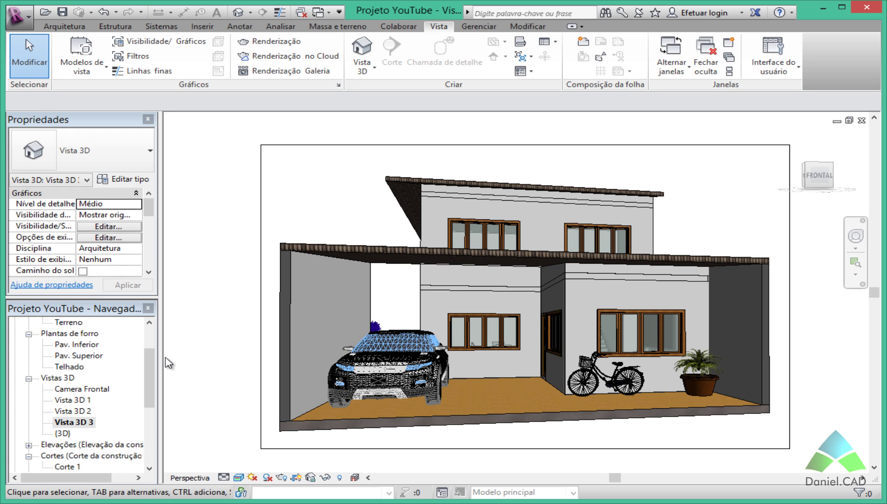
{"action": "left_click_drag", "start_coordinate": [152, 376], "coordinate": [152, 421]}
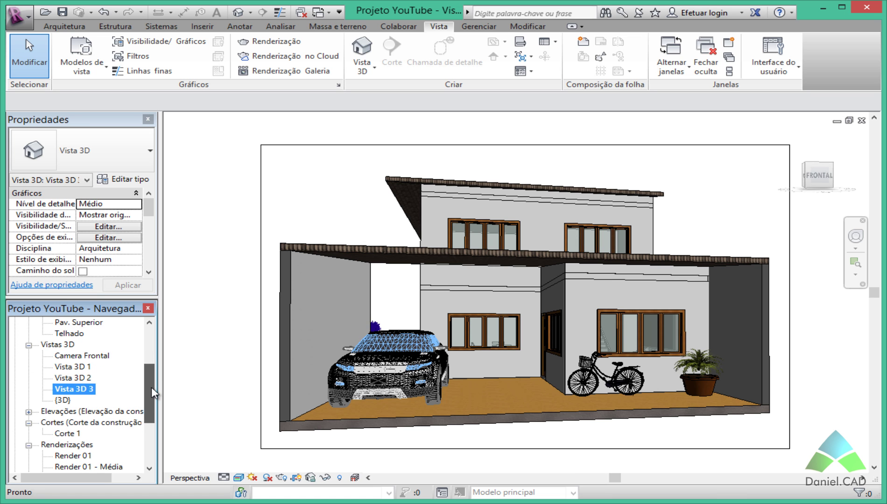
{"action": "left_click", "coordinate": [84, 367]}
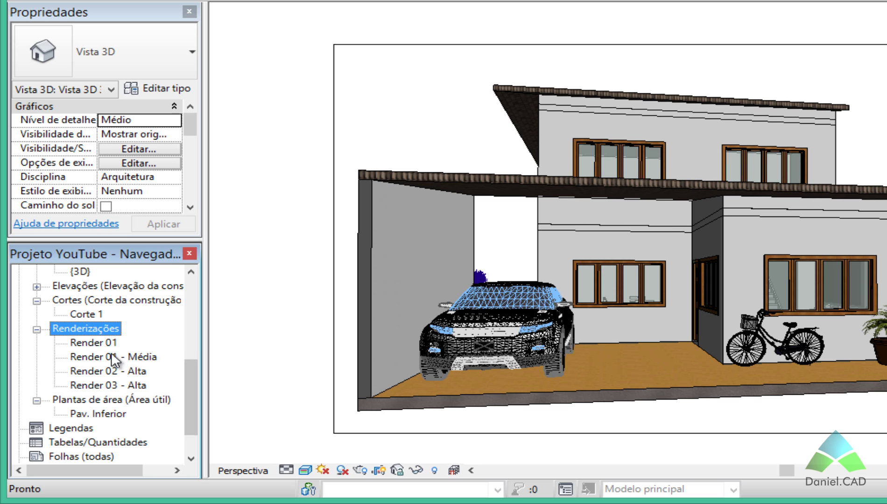
{"action": "left_click", "coordinate": [104, 343]}
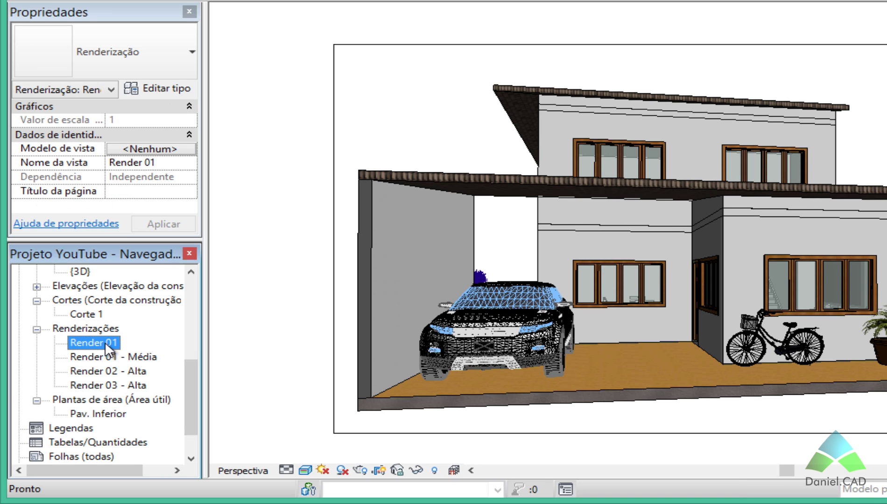
Step: Open the saved Render 01 image from the Project Browser
{"action": "double_click", "coordinate": [105, 342]}
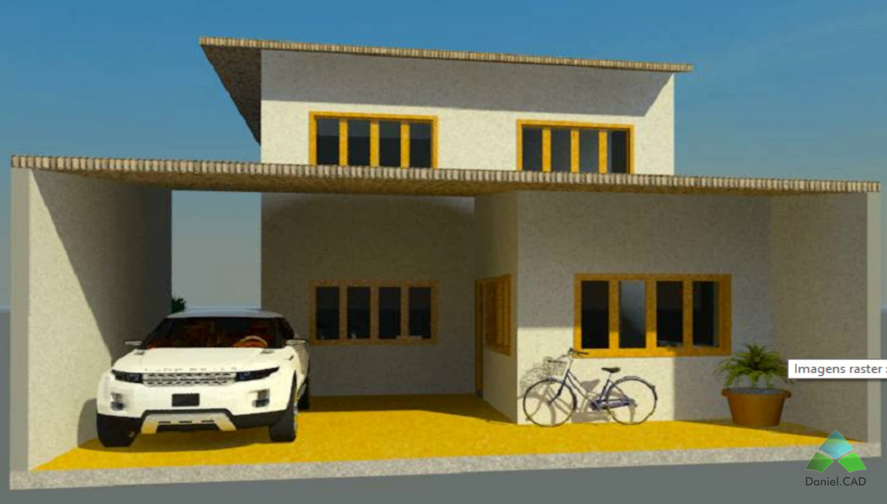